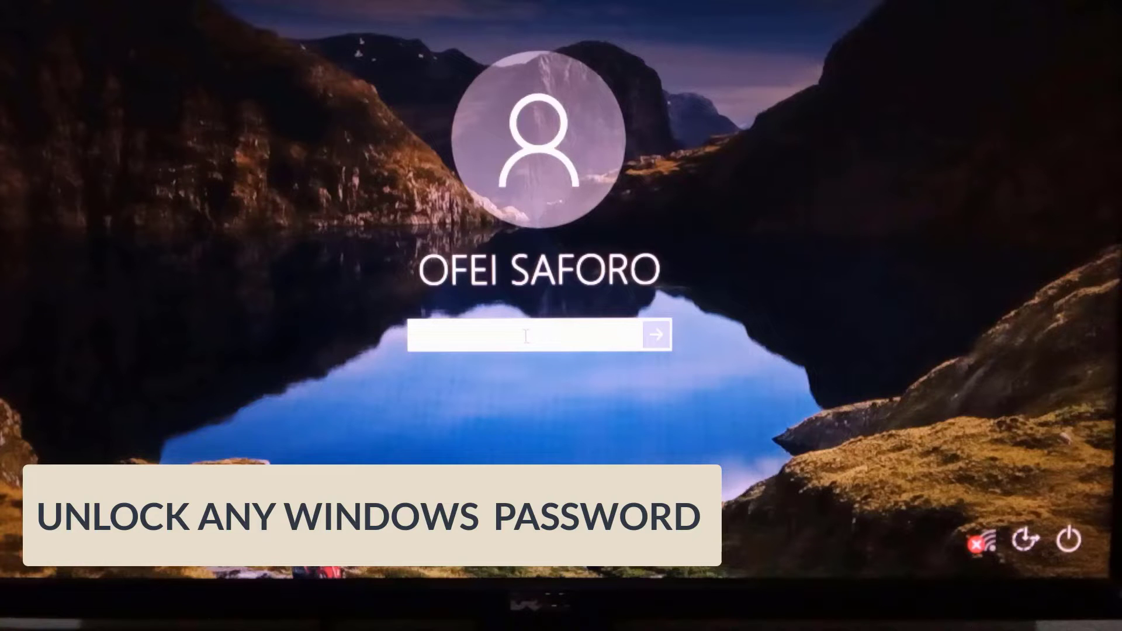
Enter the locked account's password at the Windows login screen and sign in.
{"action": "left_click", "coordinate": [526, 336]}
{"action": "type", "text": "•••••••"}
{"action": "key", "text": "Return"}
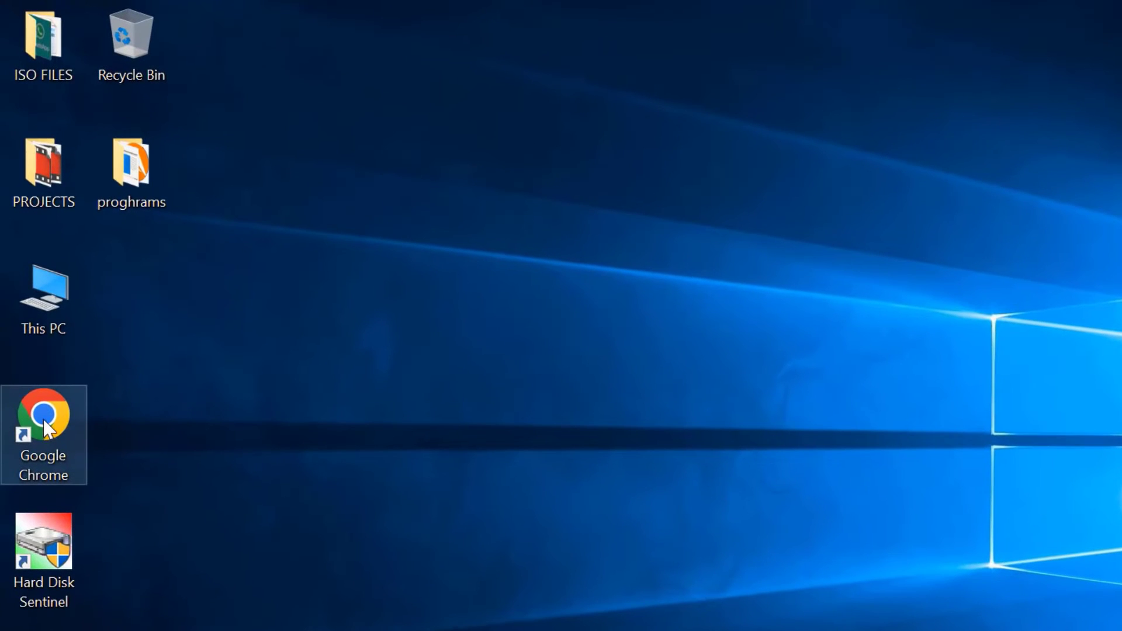
Search Chrome for 'lazesoft recovery suite' and open the Lazesoft Recovery Suite Free result.
{"action": "double_click", "coordinate": [46, 428]}
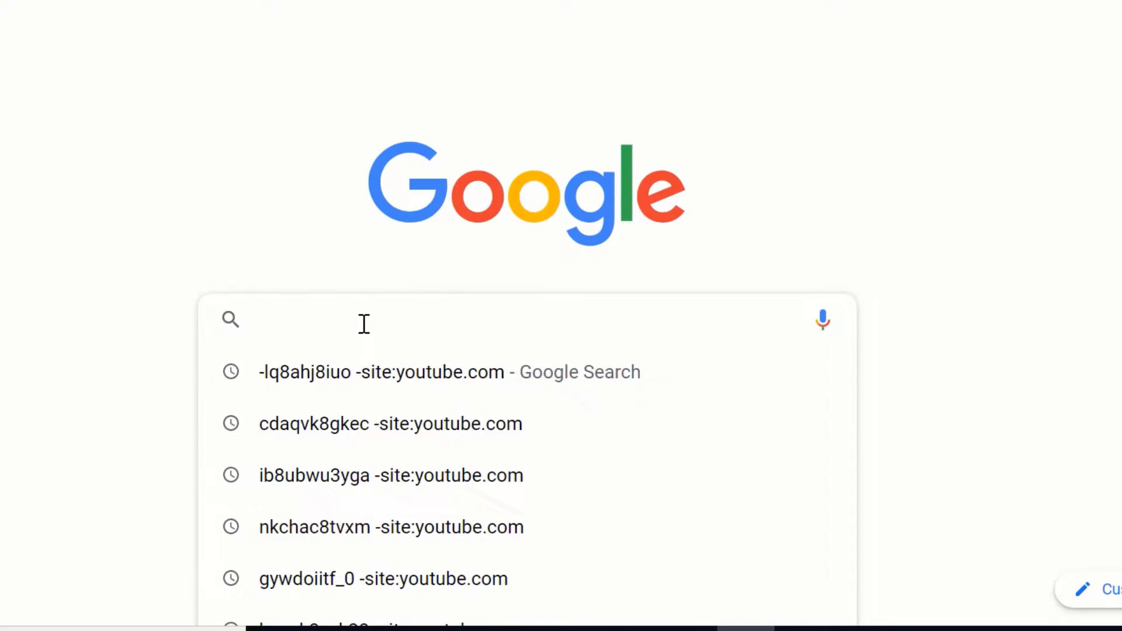
{"action": "type", "text": "laze"}
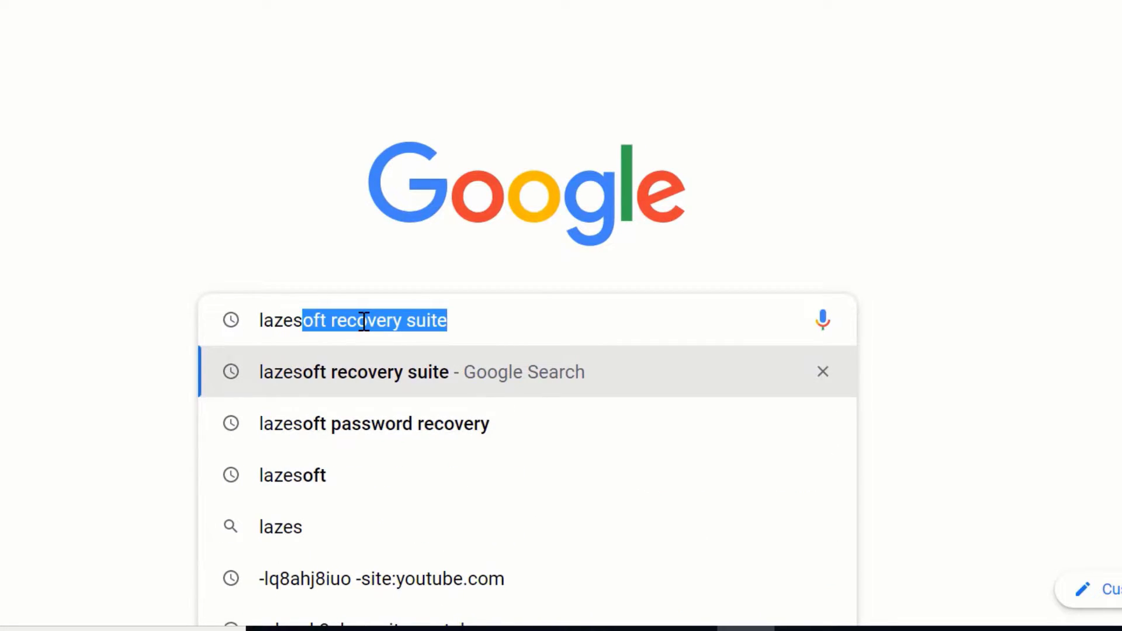
{"action": "type", "text": "s"}
{"action": "key", "text": "Return"}
{"action": "left_click_drag", "start_coordinate": [53, 293], "coordinate": [450, 289]}
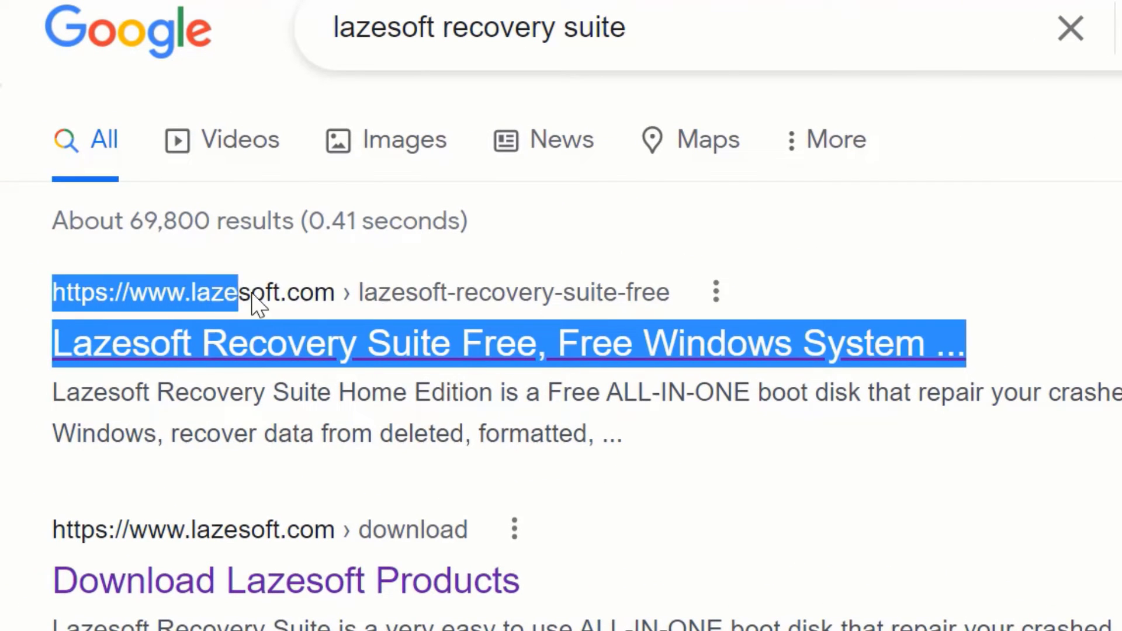
{"action": "left_click", "coordinate": [692, 271]}
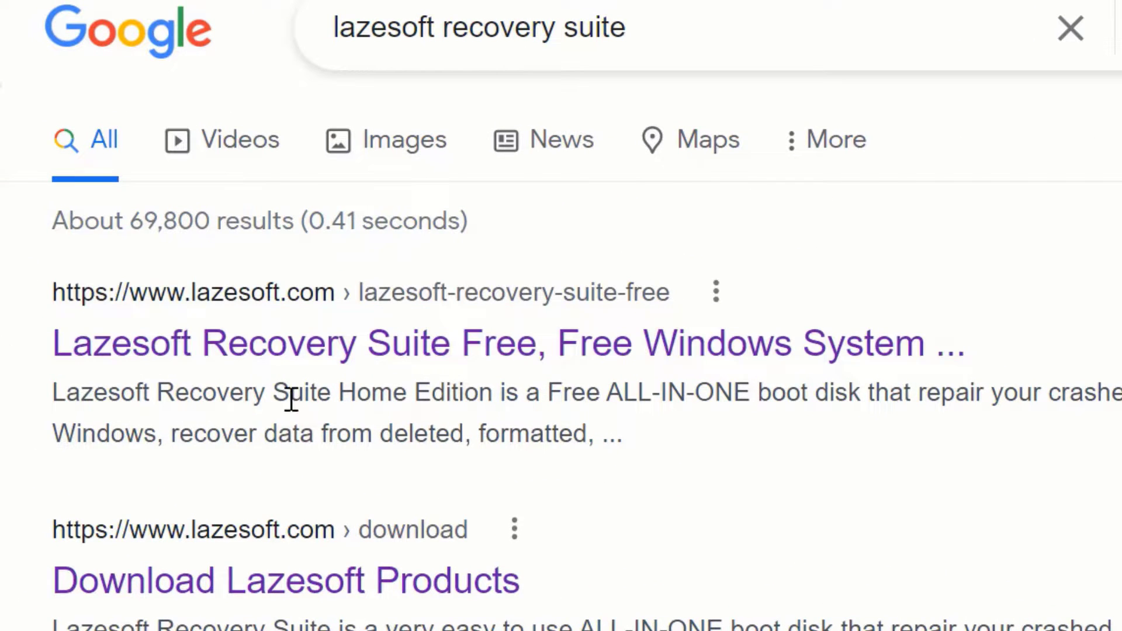
{"action": "left_click", "coordinate": [324, 346]}
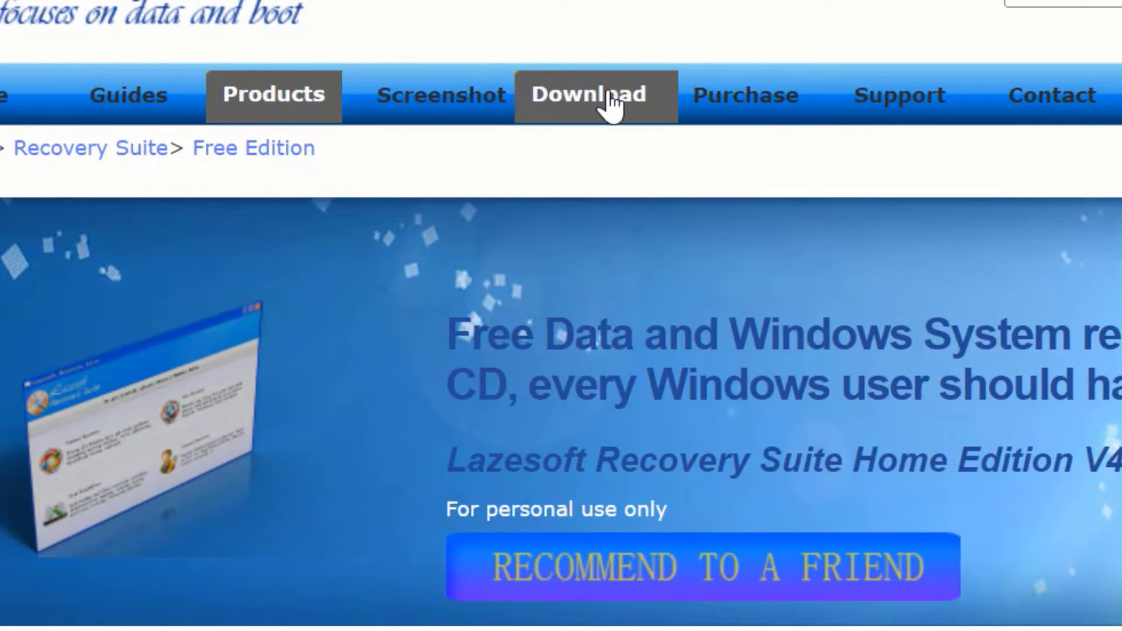
Download lsrshsetup.exe from the Lazesoft download page and run it.
{"action": "left_click", "coordinate": [589, 96]}
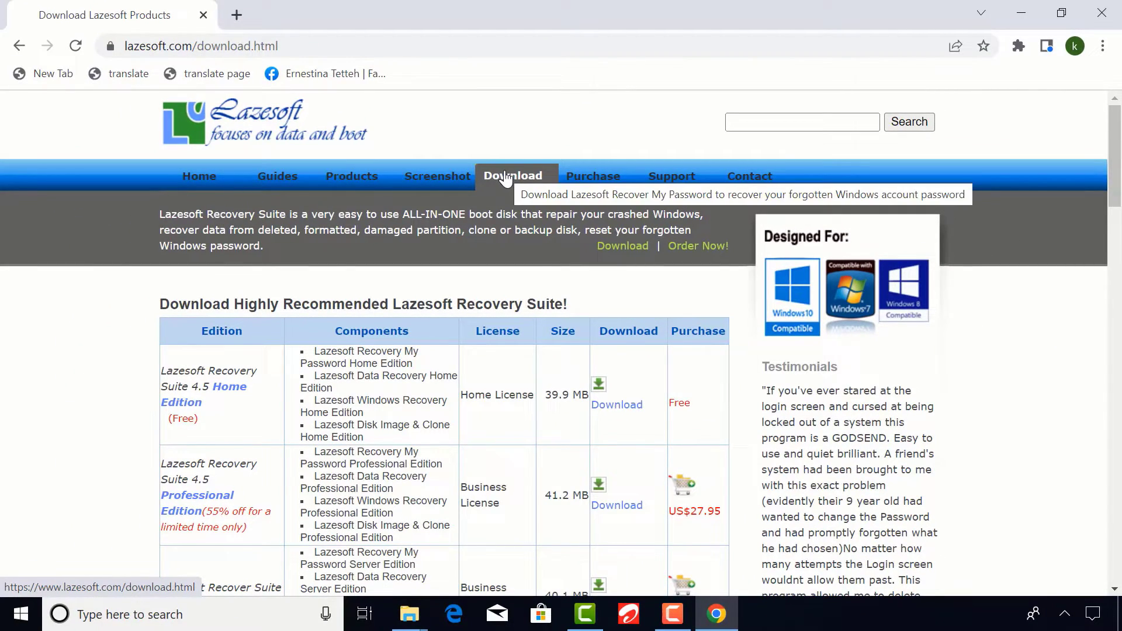
{"action": "scroll", "coordinate": [507, 193], "scroll_direction": "down", "scroll_amount": 1}
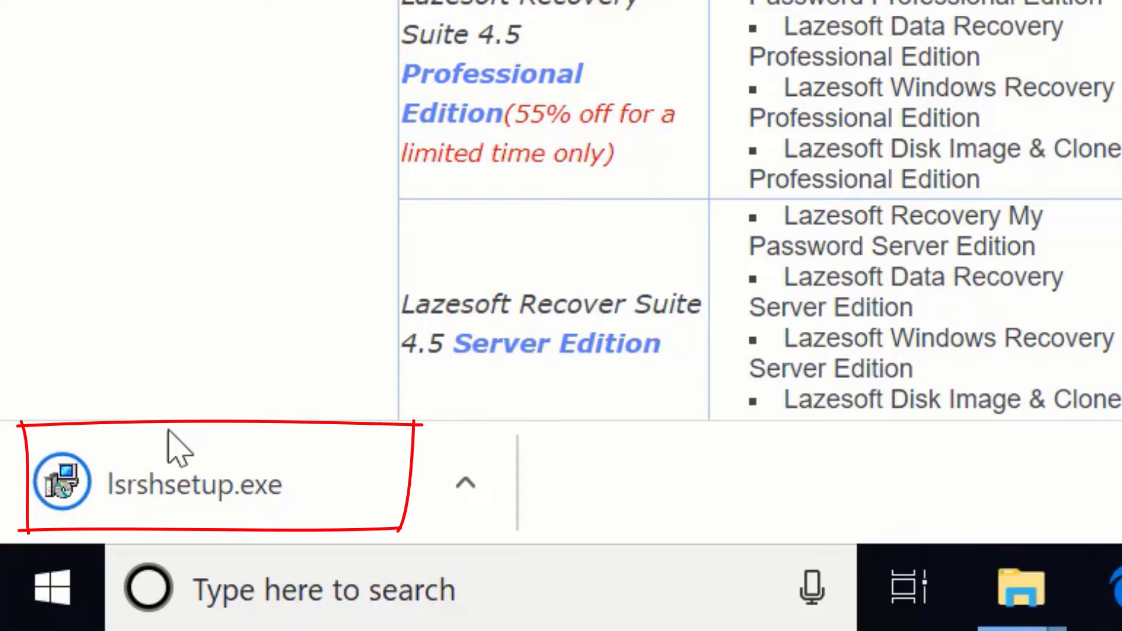
{"action": "left_click", "coordinate": [201, 491]}
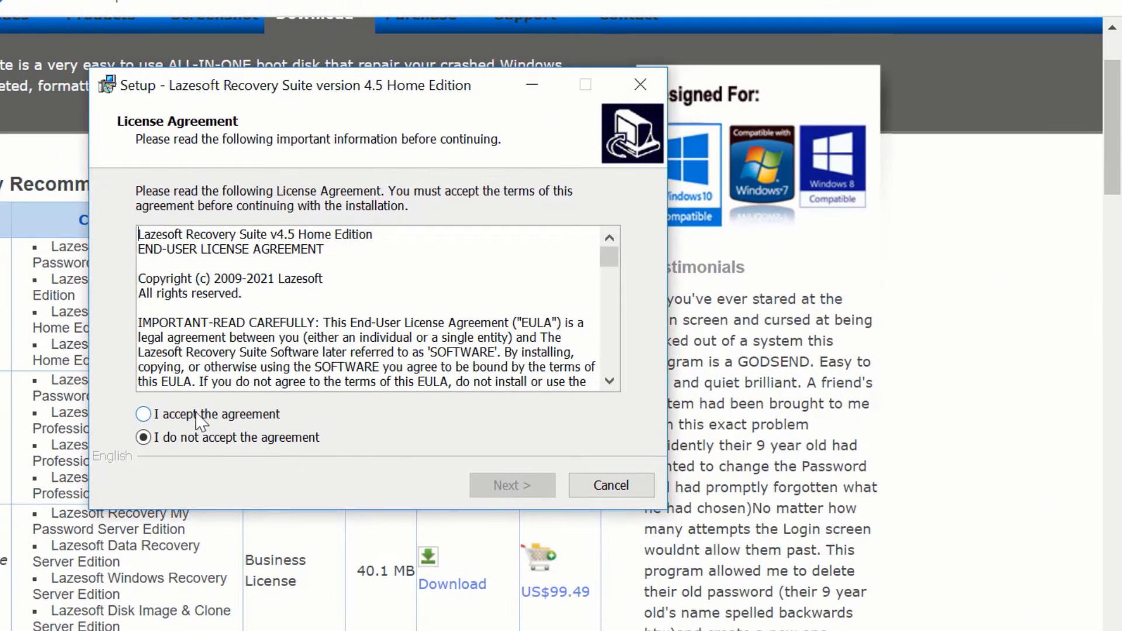
Accept the license and install Recovery Suite 4.5 Home Edition to the default folders, launching it afterward.
{"action": "left_click", "coordinate": [211, 416]}
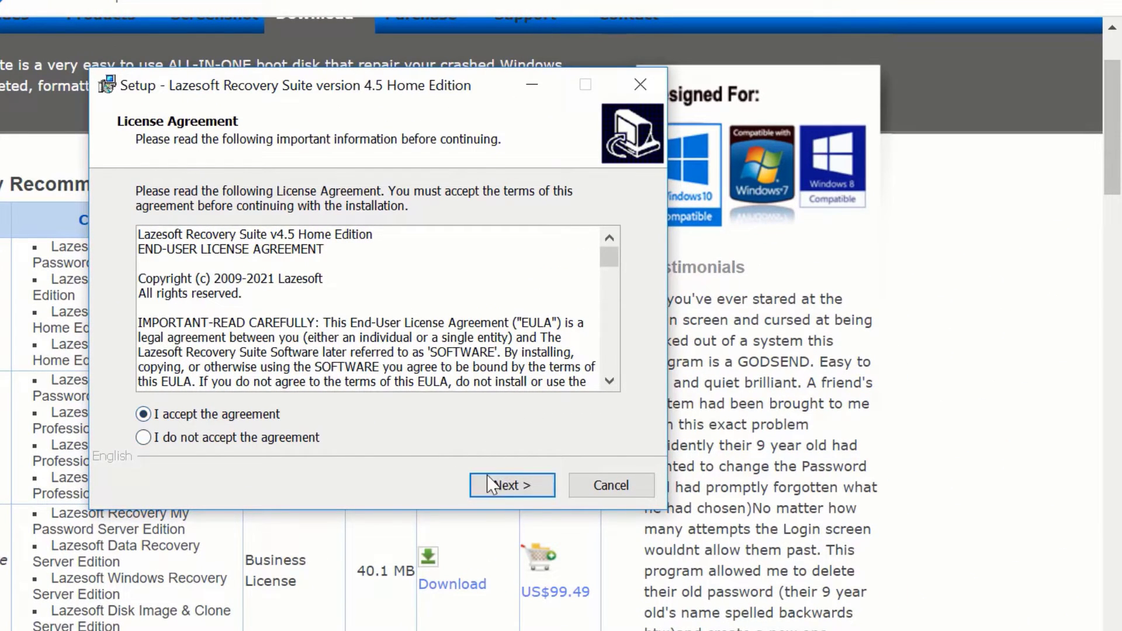
{"action": "left_click", "coordinate": [514, 489]}
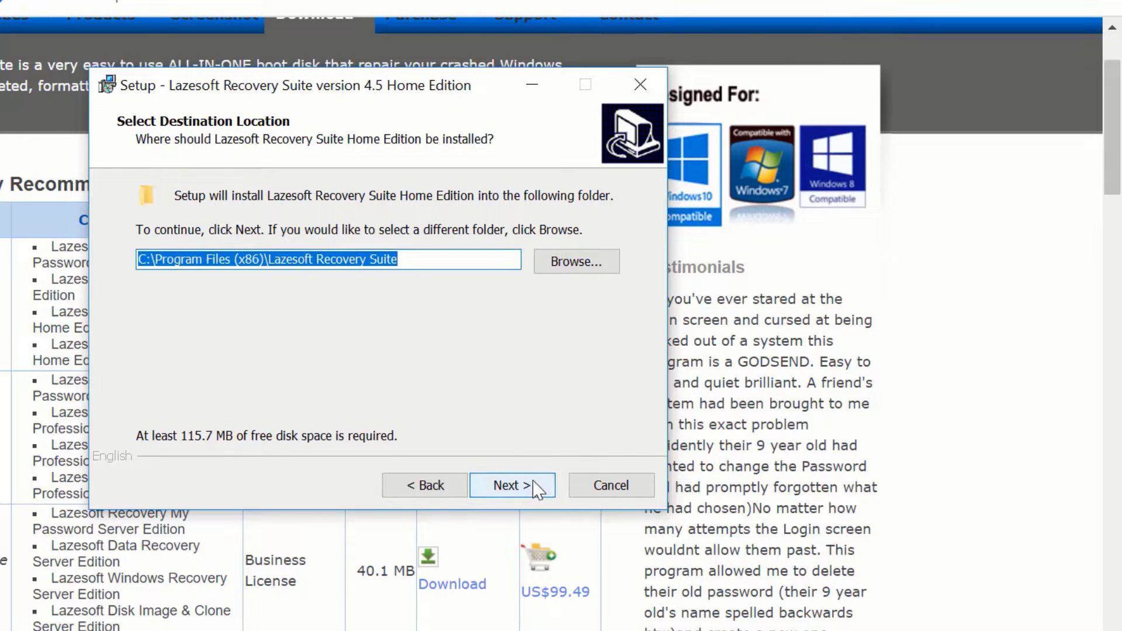
{"action": "left_click", "coordinate": [526, 484]}
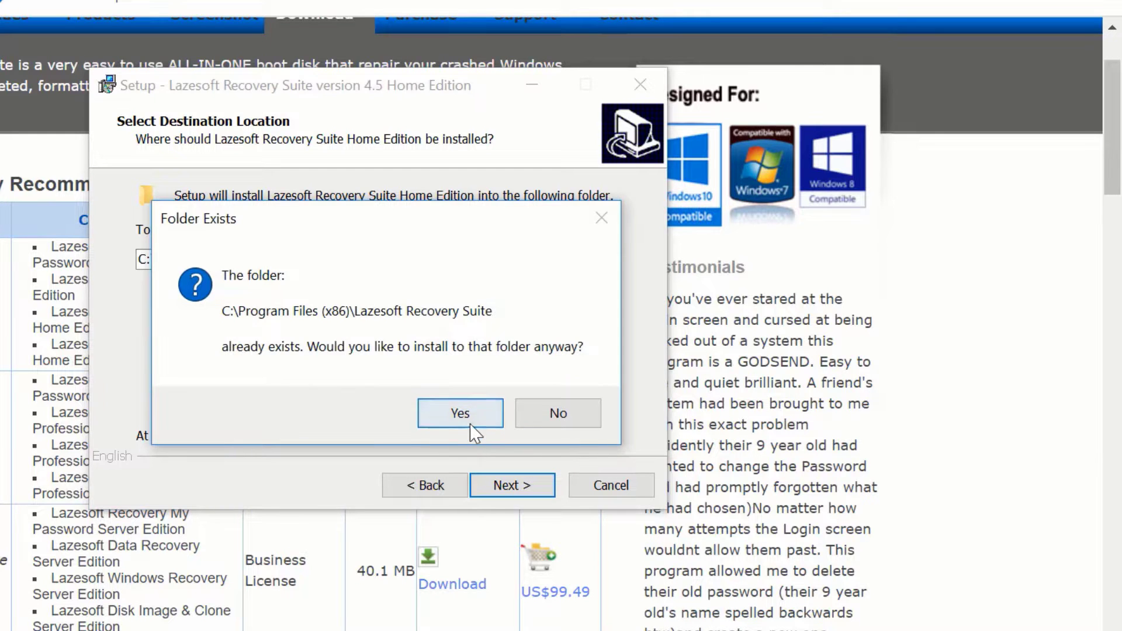
{"action": "left_click", "coordinate": [460, 413]}
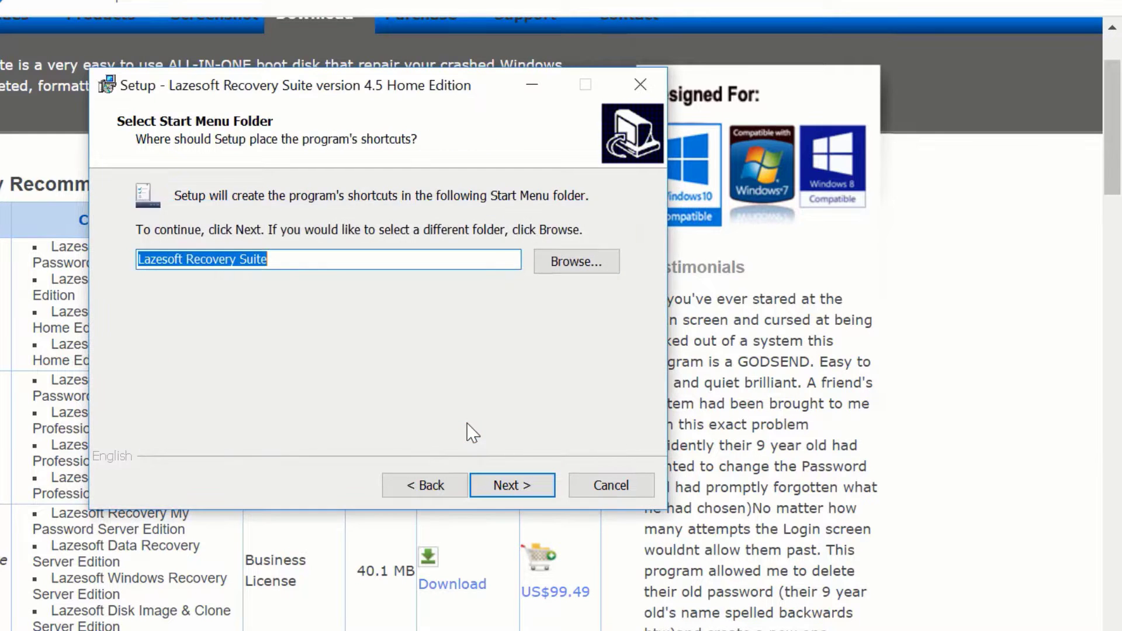
{"action": "left_click", "coordinate": [512, 486]}
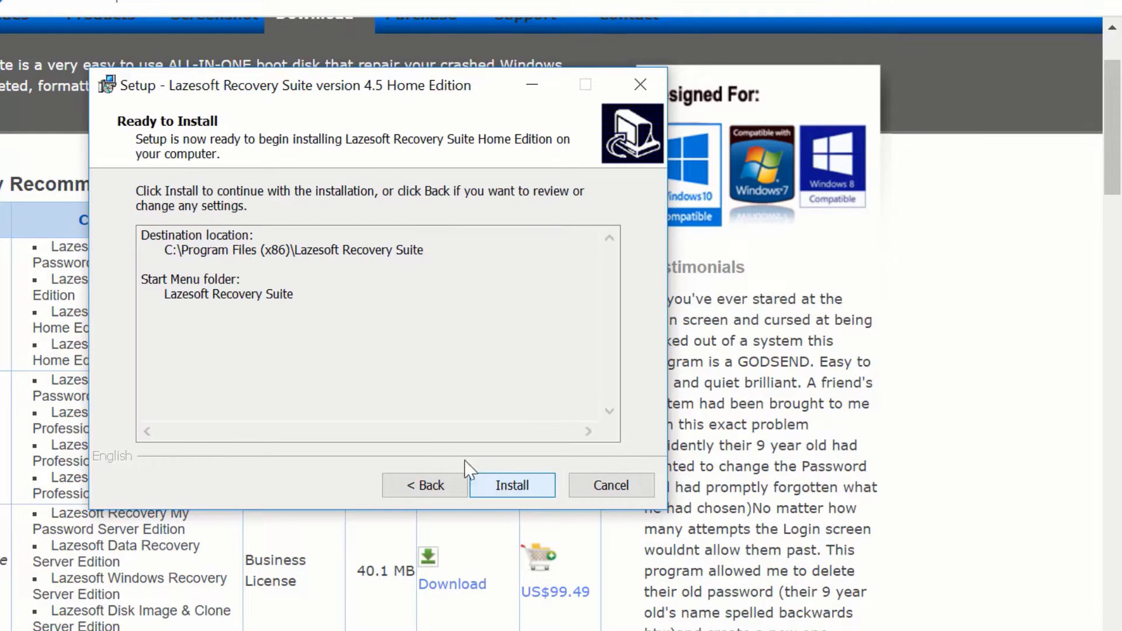
{"action": "left_click", "coordinate": [506, 489]}
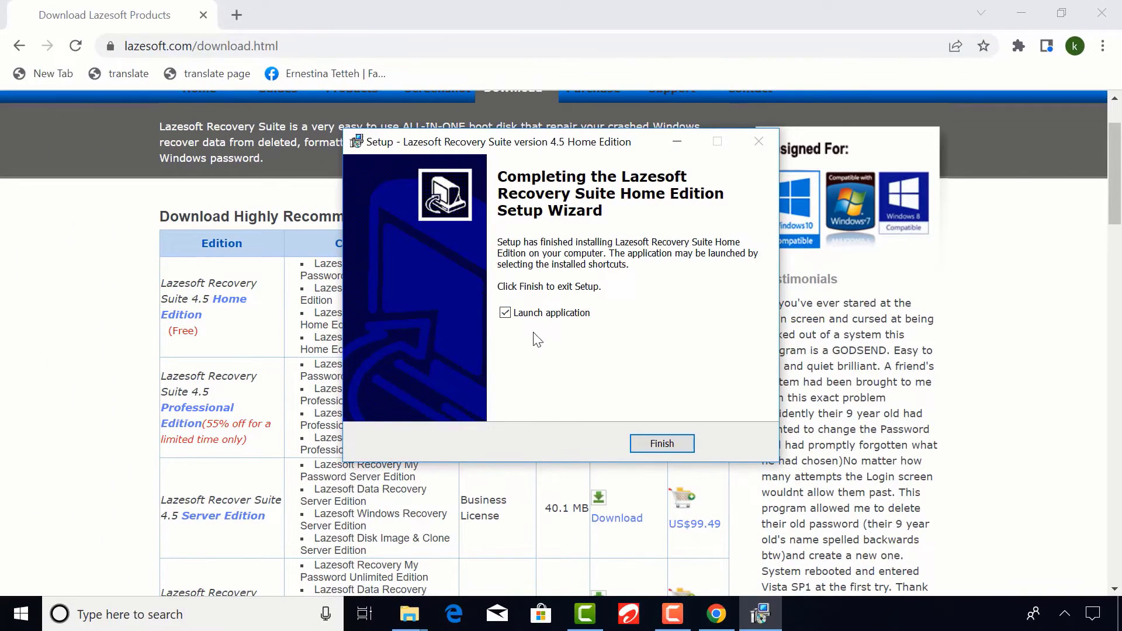
{"action": "left_click", "coordinate": [661, 444]}
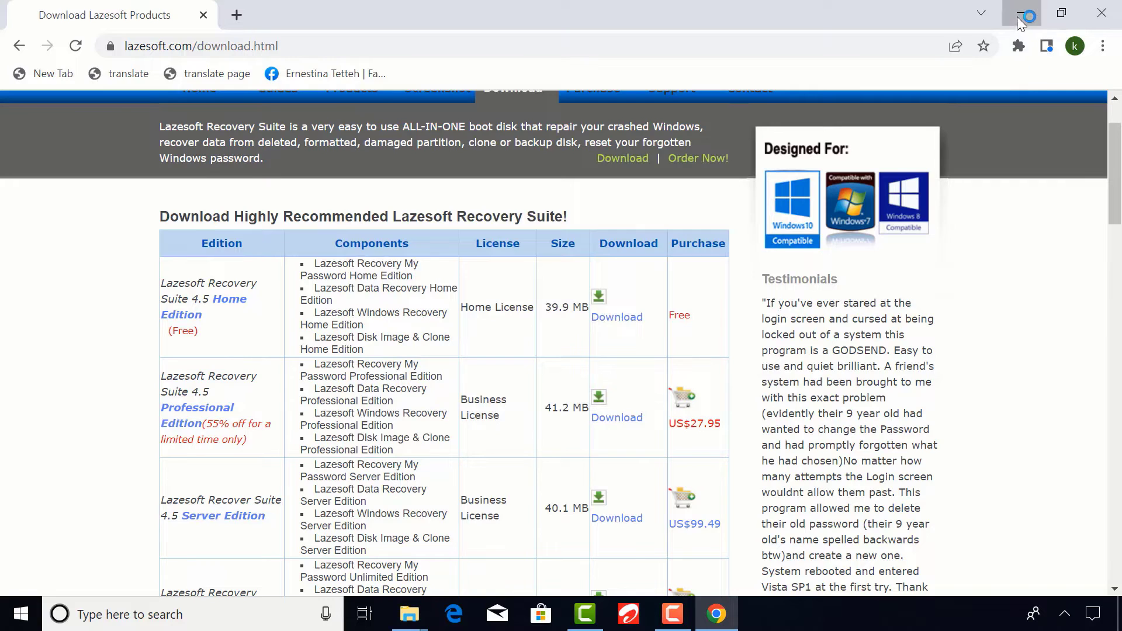
Minimize the browser, dismiss the Password Recovery notice, and start the Burn CD/USB Disk wizard.
{"action": "left_click", "coordinate": [1021, 14]}
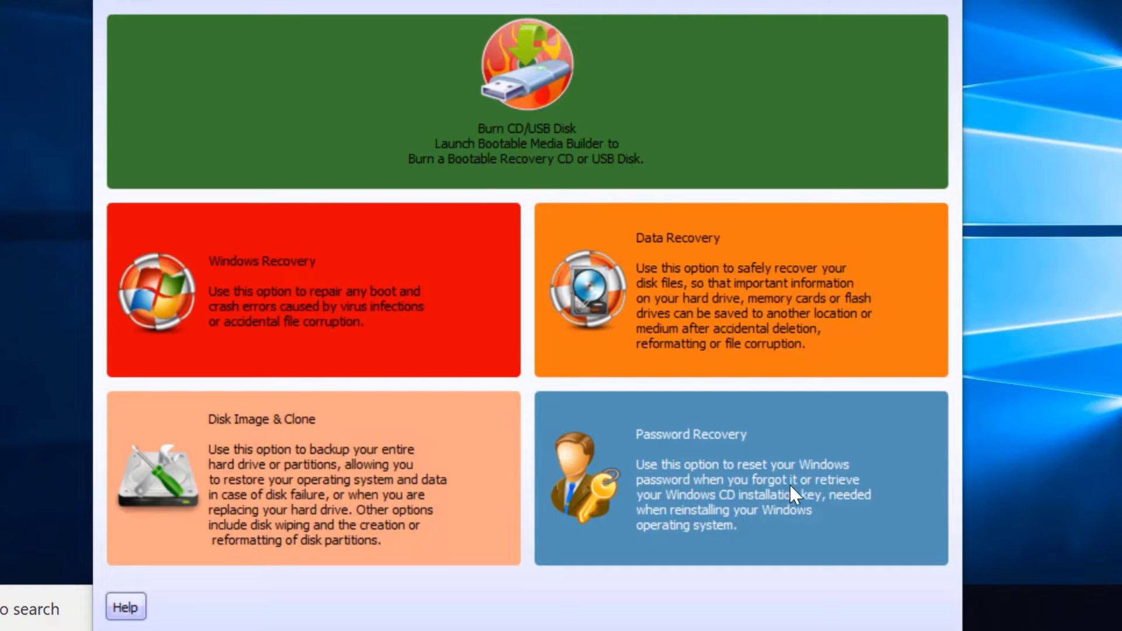
{"action": "left_click", "coordinate": [865, 482]}
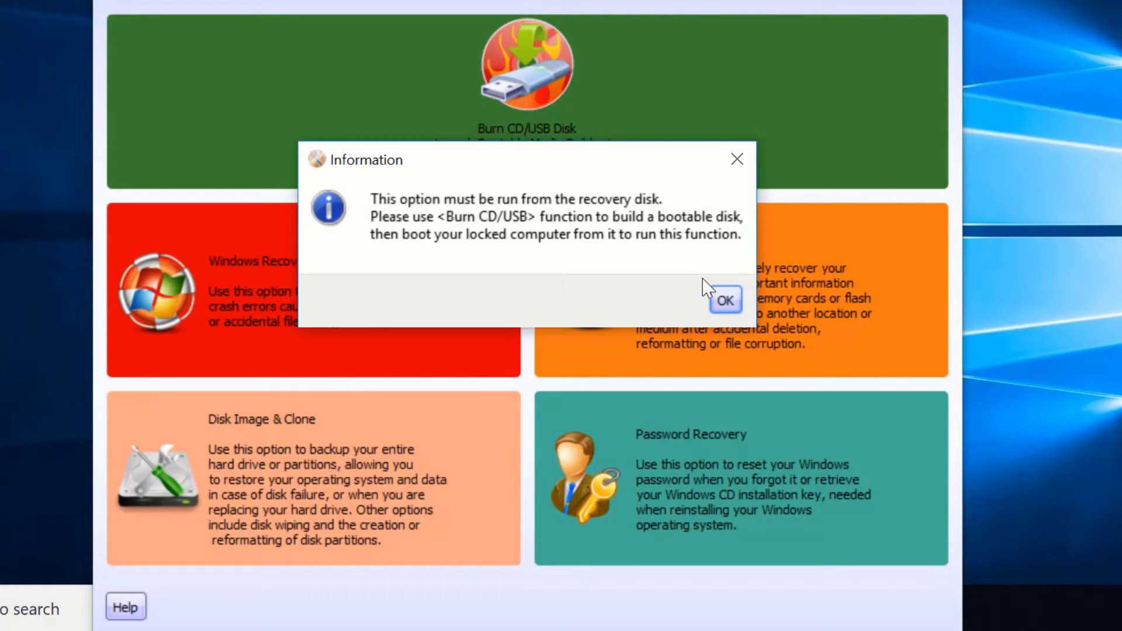
{"action": "left_click", "coordinate": [725, 298]}
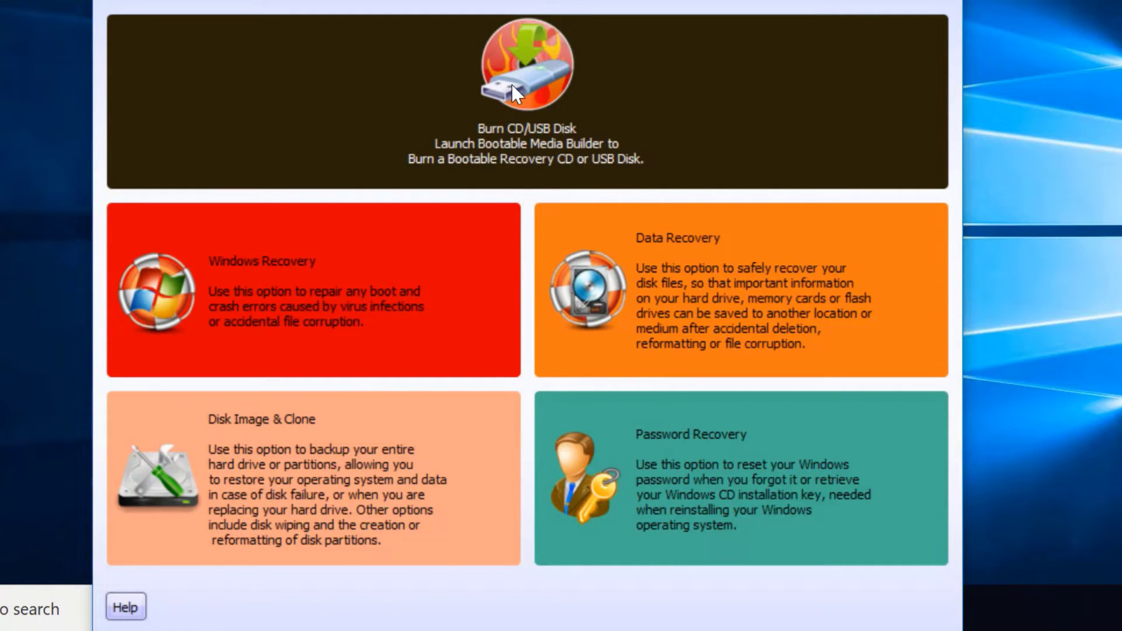
{"action": "left_click", "coordinate": [511, 84]}
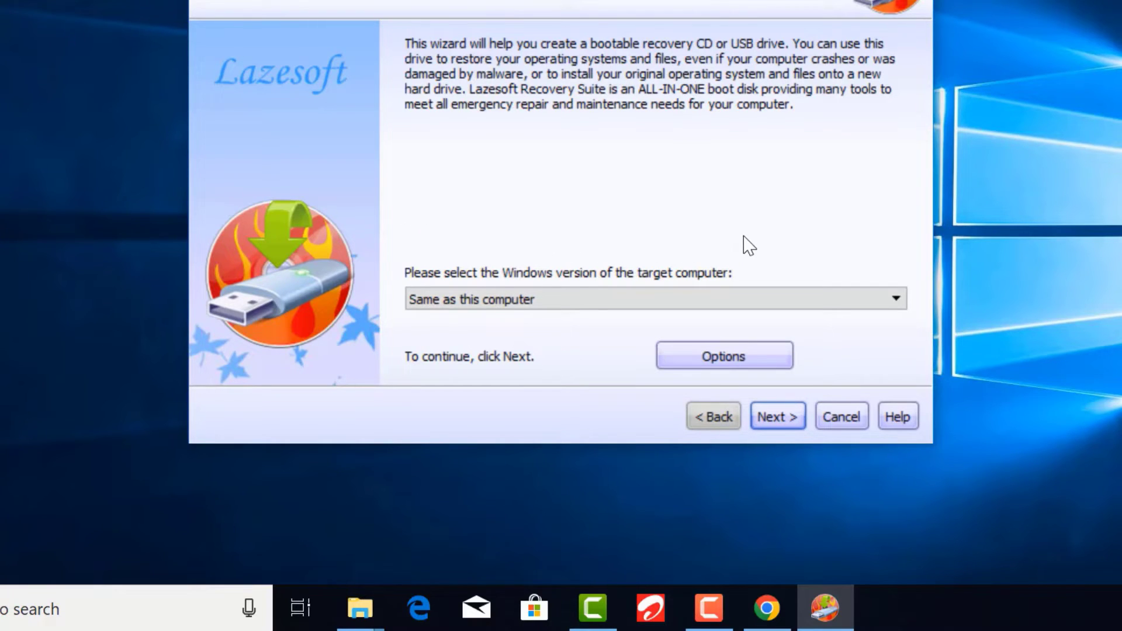
Try Windows 10 64 bit as the target Windows version, then revert to Same as this computer.
{"action": "left_click", "coordinate": [897, 300]}
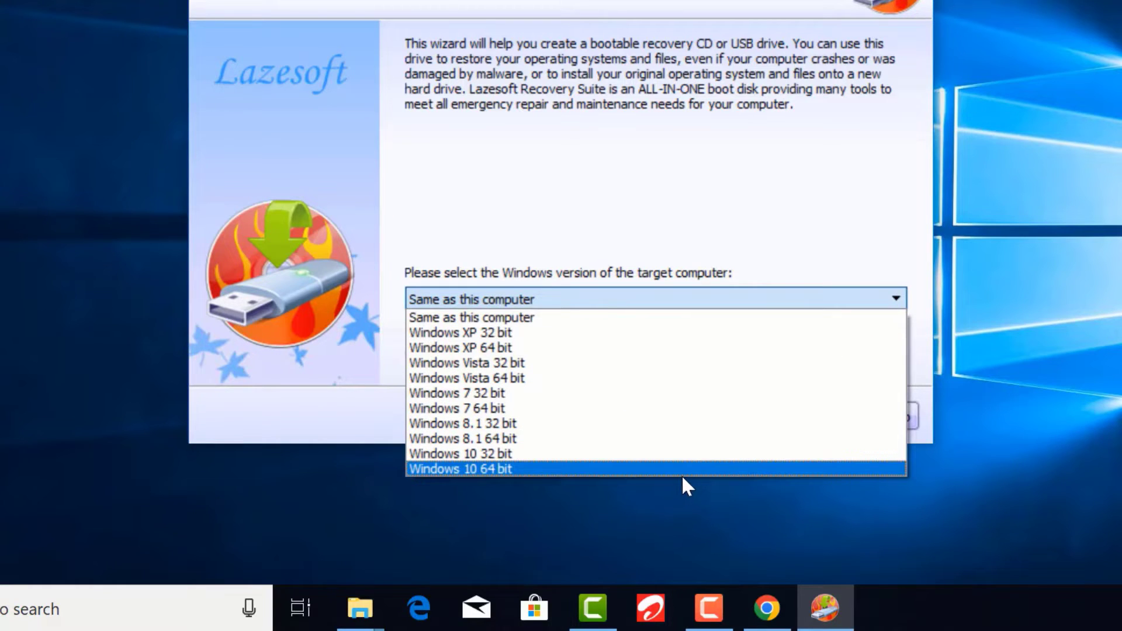
{"action": "left_click", "coordinate": [500, 468]}
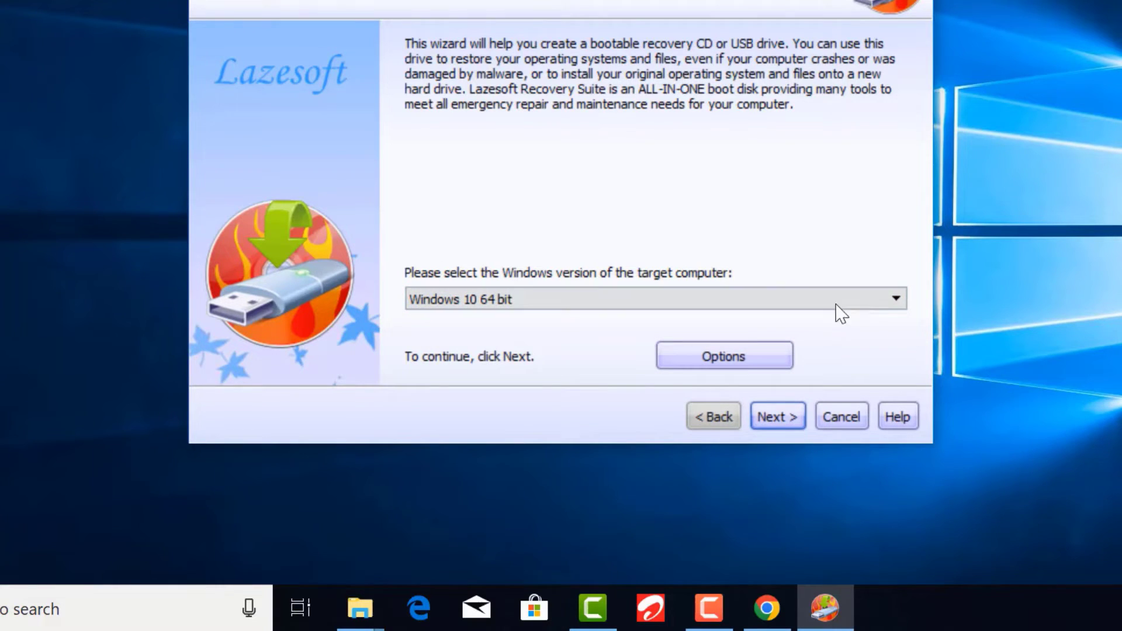
{"action": "left_click", "coordinate": [896, 303]}
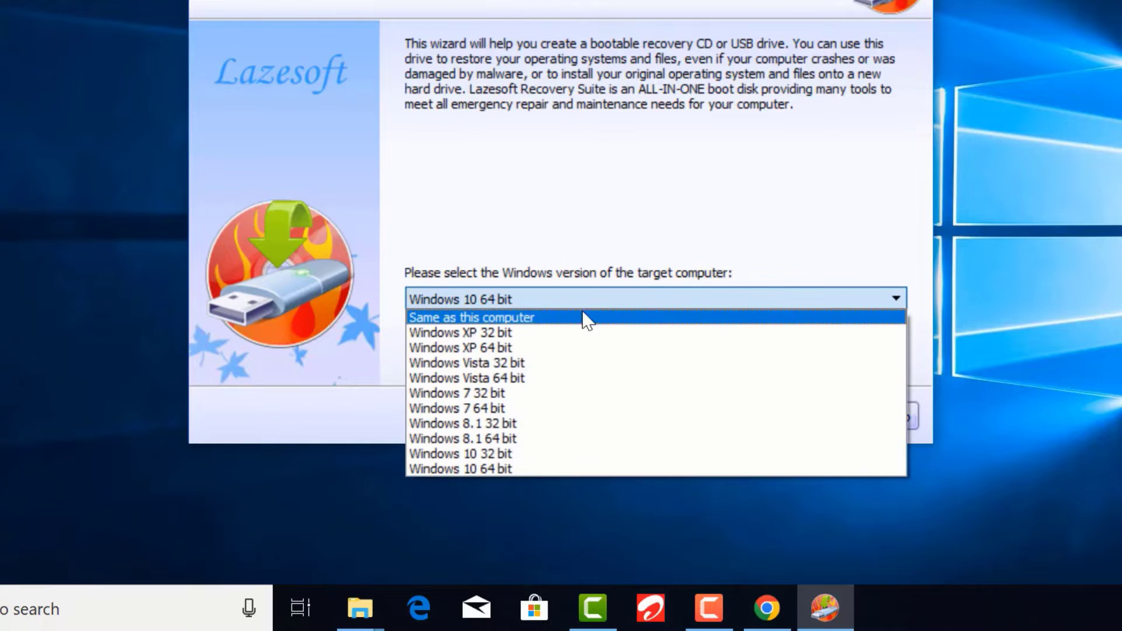
{"action": "left_click", "coordinate": [583, 318]}
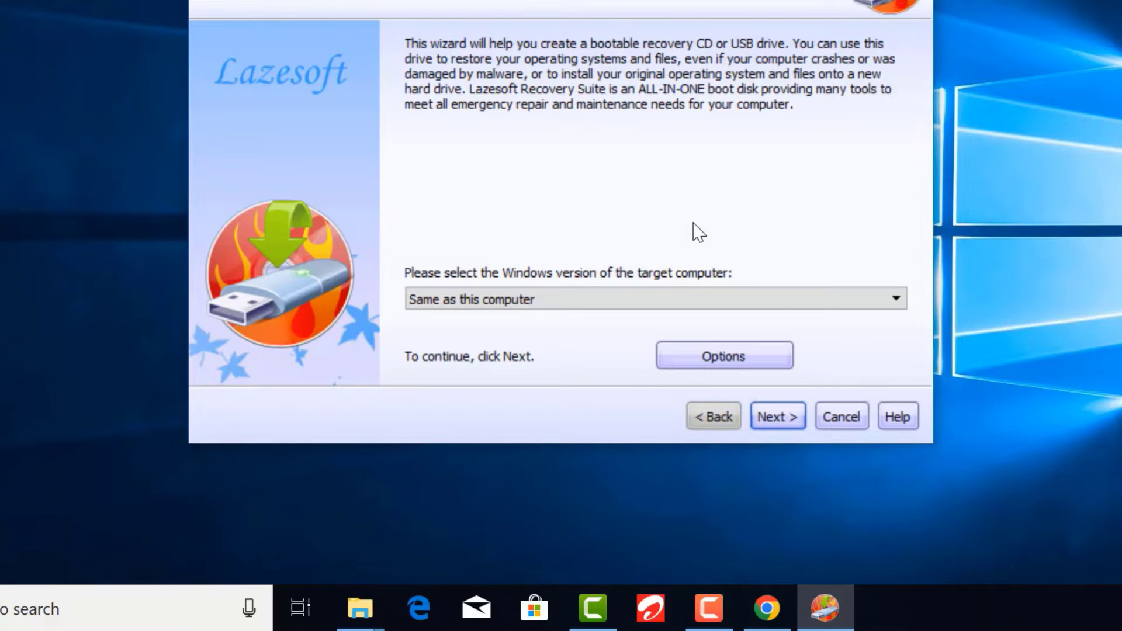
Choose USB Flash with drive L: as the destination, checking the drives in File Explorer.
{"action": "left_click", "coordinate": [778, 417]}
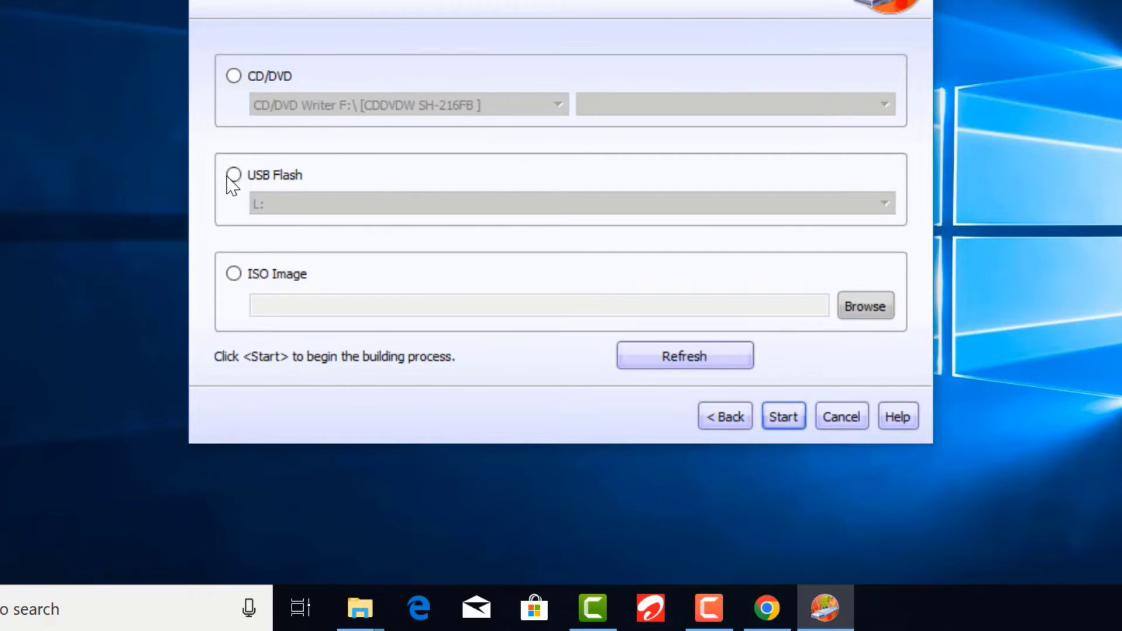
{"action": "left_click", "coordinate": [234, 175]}
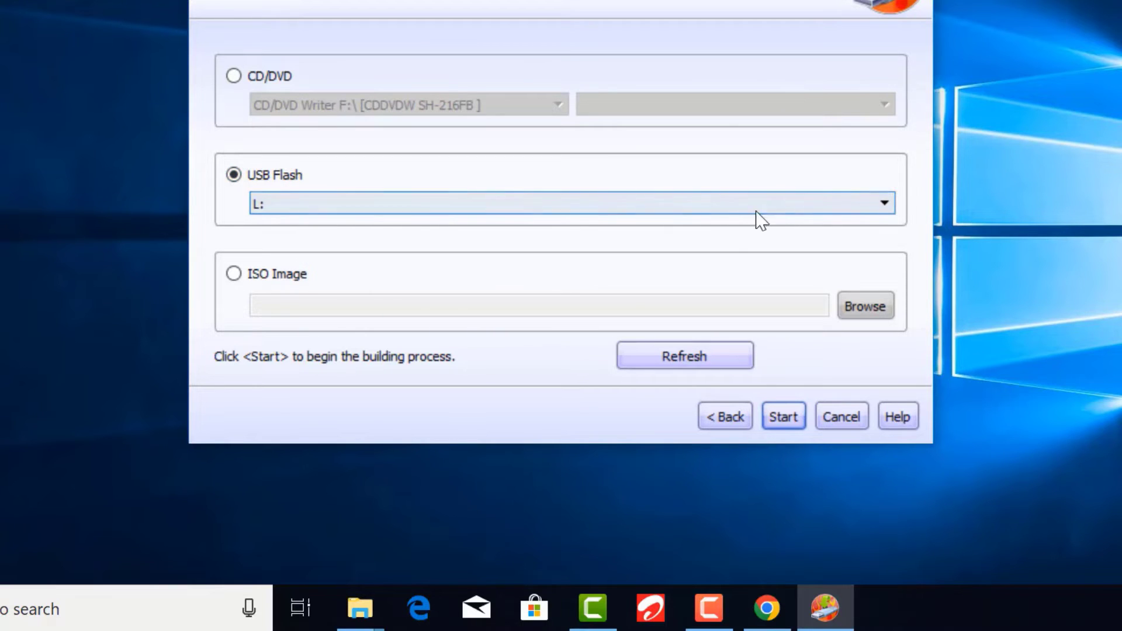
{"action": "left_click", "coordinate": [885, 204]}
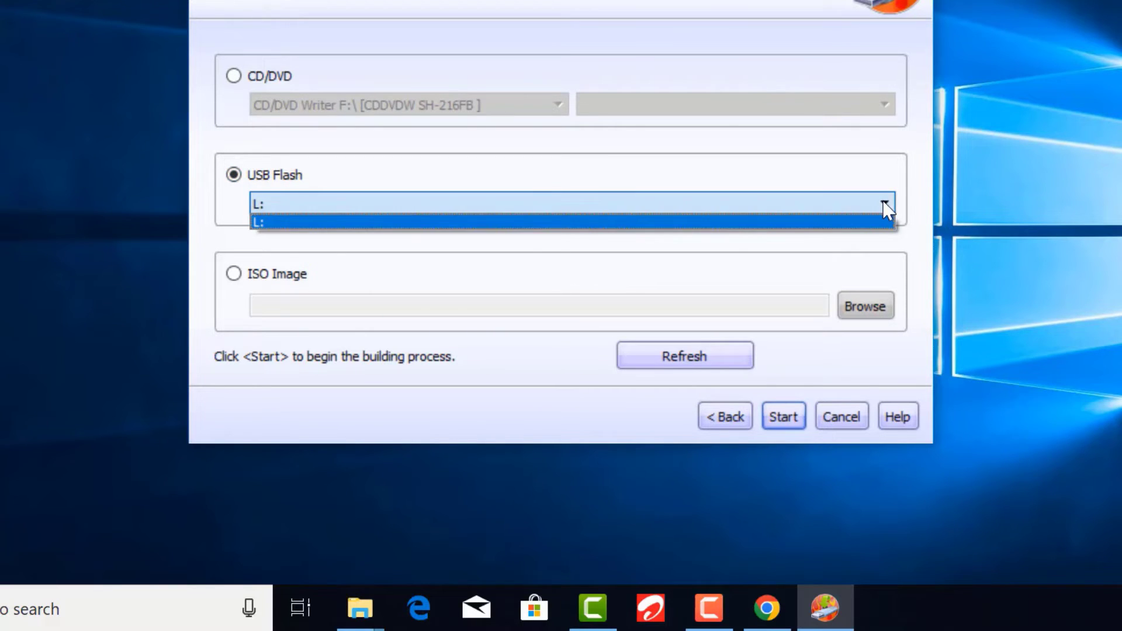
{"action": "left_click", "coordinate": [537, 224]}
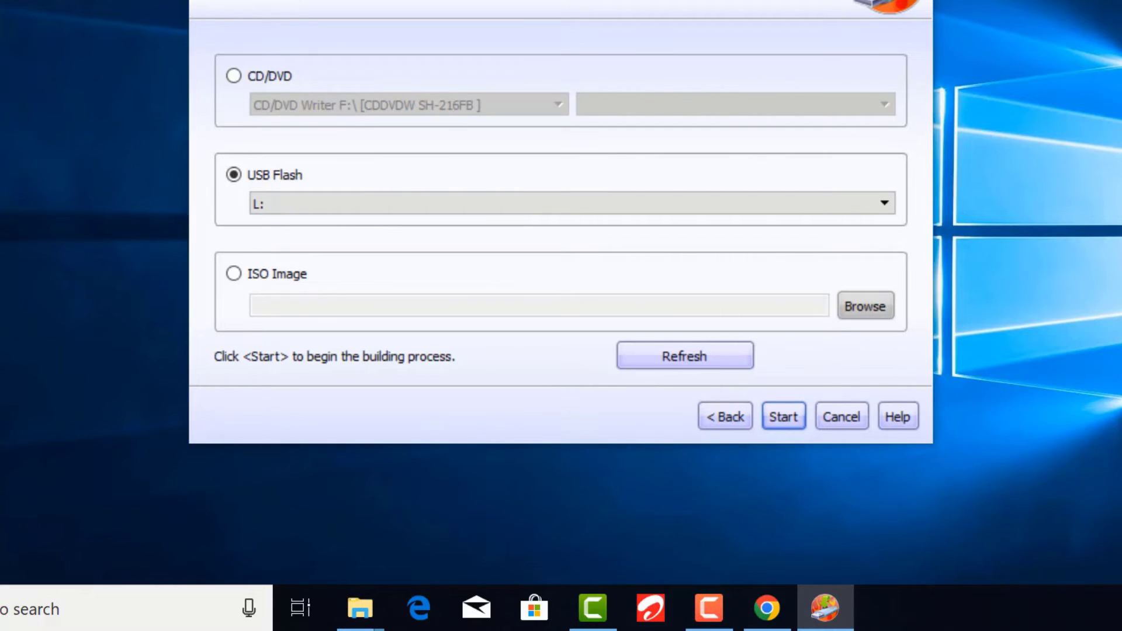
{"action": "left_click", "coordinate": [360, 608]}
{"action": "scroll", "coordinate": [574, 491], "scroll_direction": "down", "scroll_amount": 1}
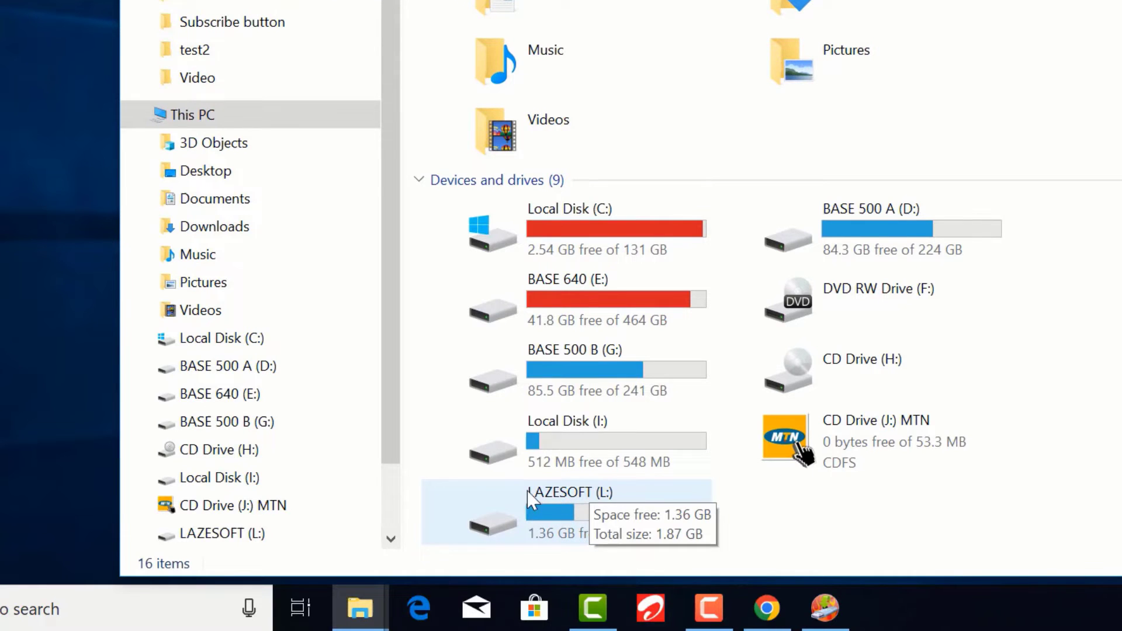
{"action": "left_click", "coordinate": [824, 607]}
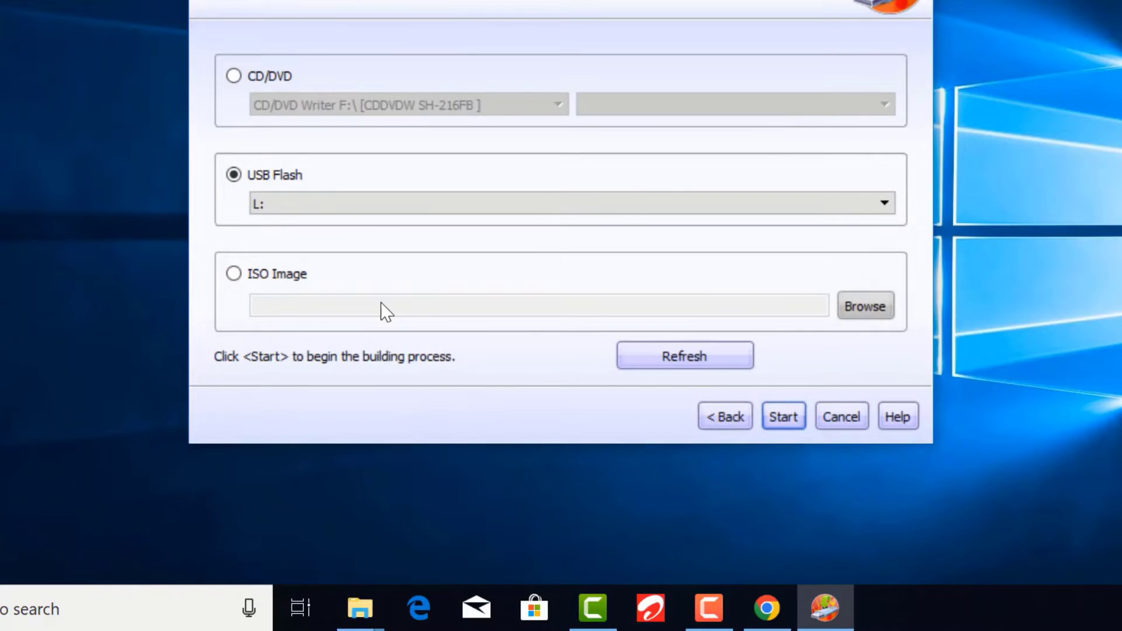
Build the bootable media on drive L: after agreeing to format it, then finish the wizard.
{"action": "left_click", "coordinate": [783, 417]}
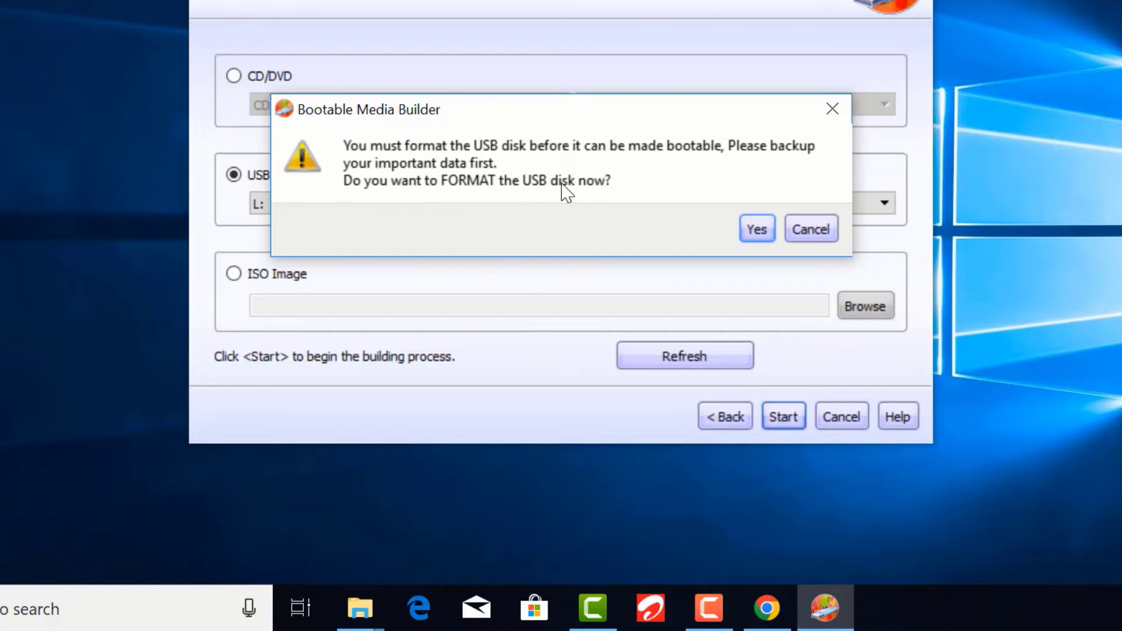
{"action": "left_click", "coordinate": [755, 230]}
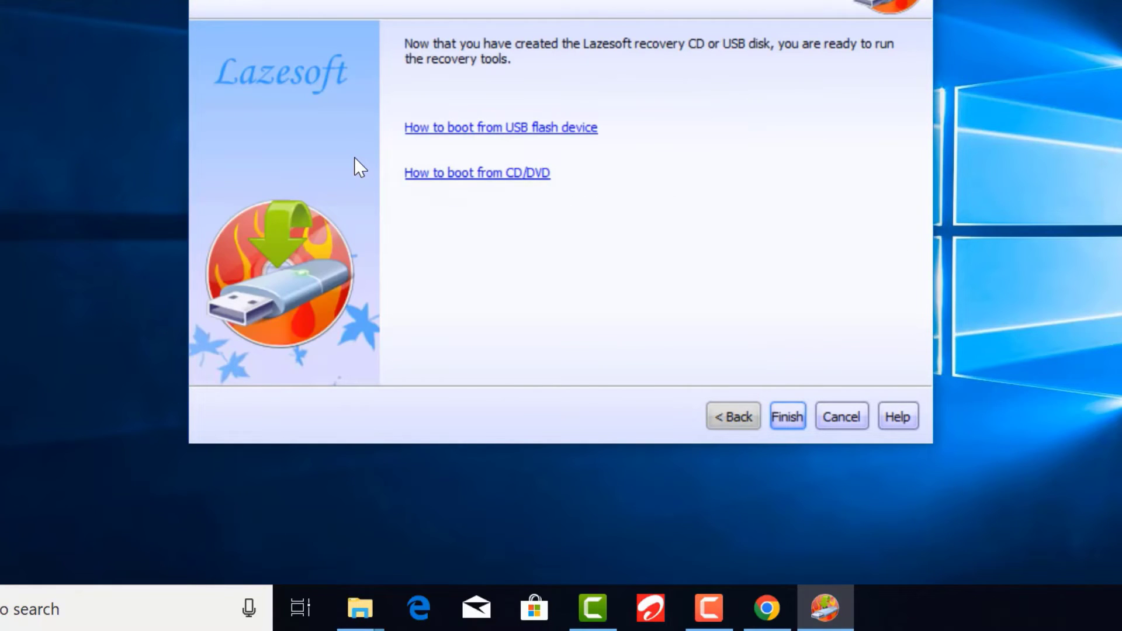
{"action": "left_click", "coordinate": [790, 415]}
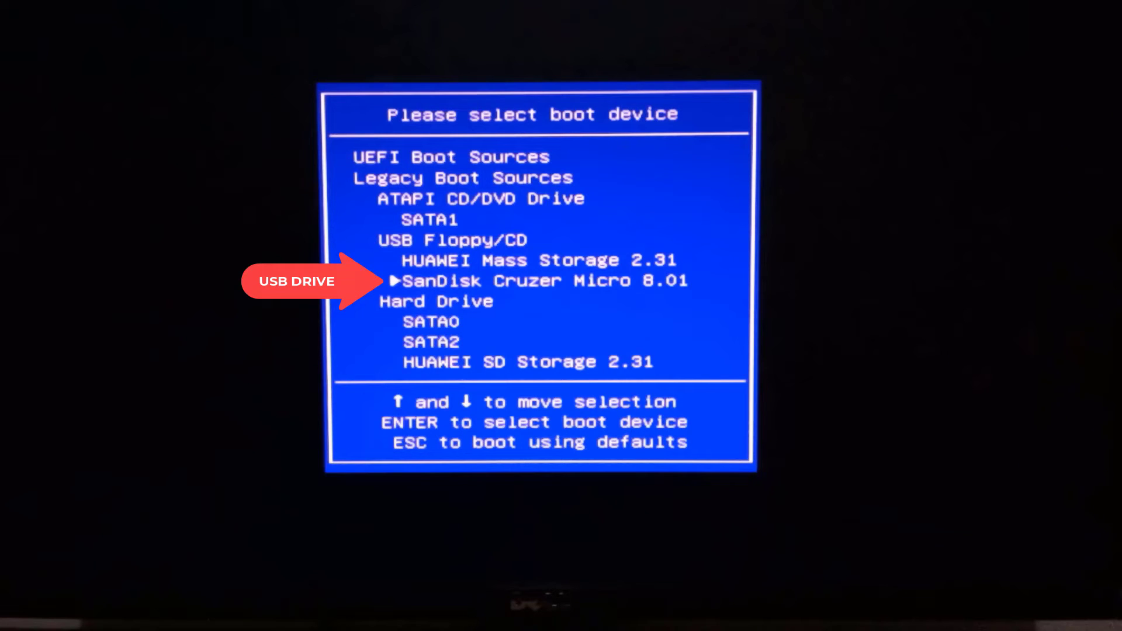
Boot from SanDisk Cruzer Micro 8.01 in the boot device menu into Lazesoft recovery.
{"action": "key", "text": "Return"}
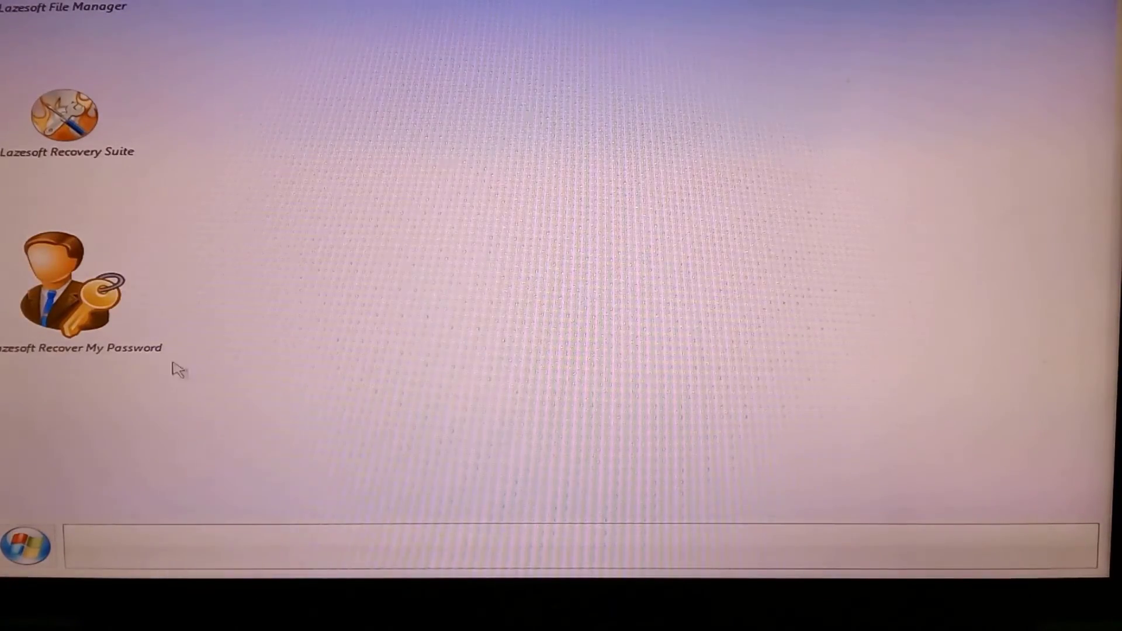
Launch Recover My Password, accept the non-commercial terms, and choose Reset Local Password on Windows 10 Volume 1.
{"action": "left_click", "coordinate": [54, 308]}
{"action": "double_click", "coordinate": [55, 308]}
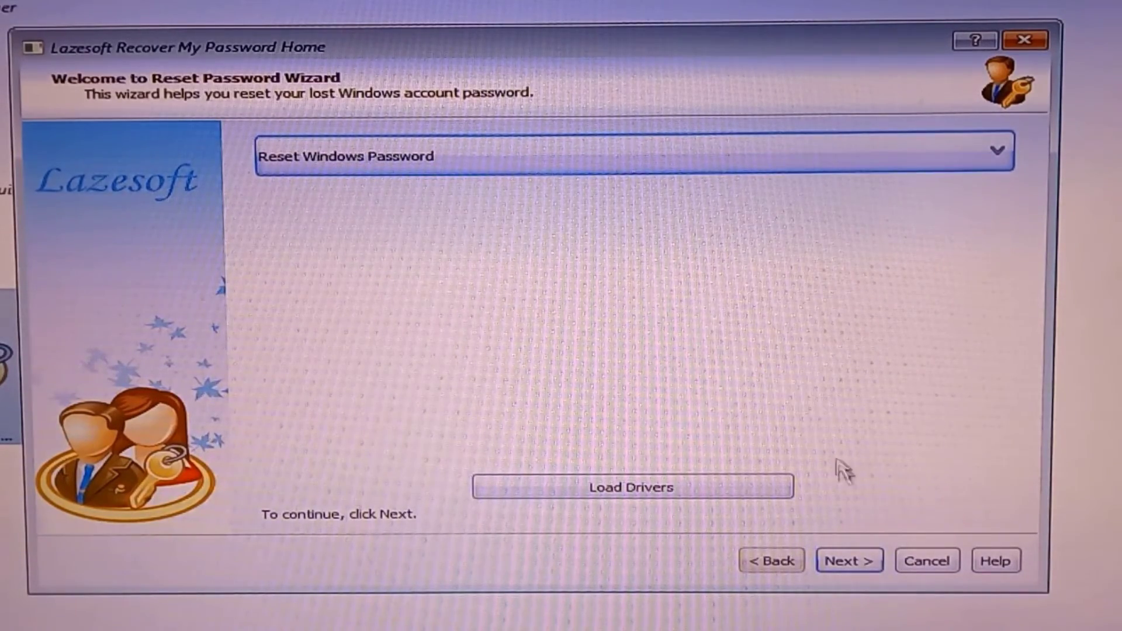
{"action": "left_click", "coordinate": [848, 562]}
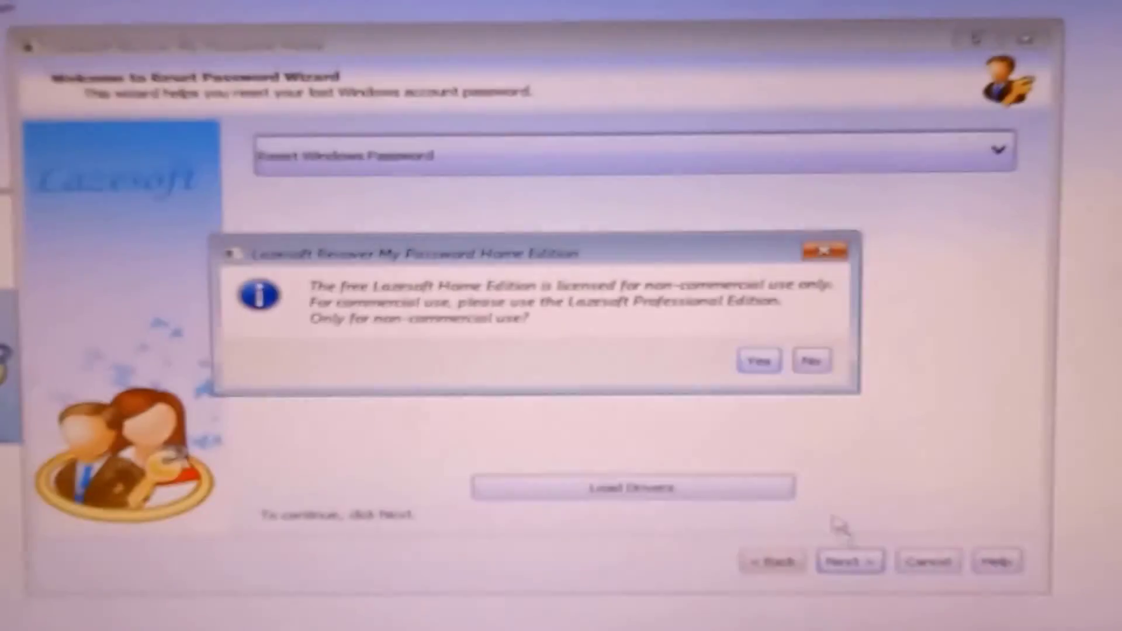
{"action": "left_click", "coordinate": [759, 361]}
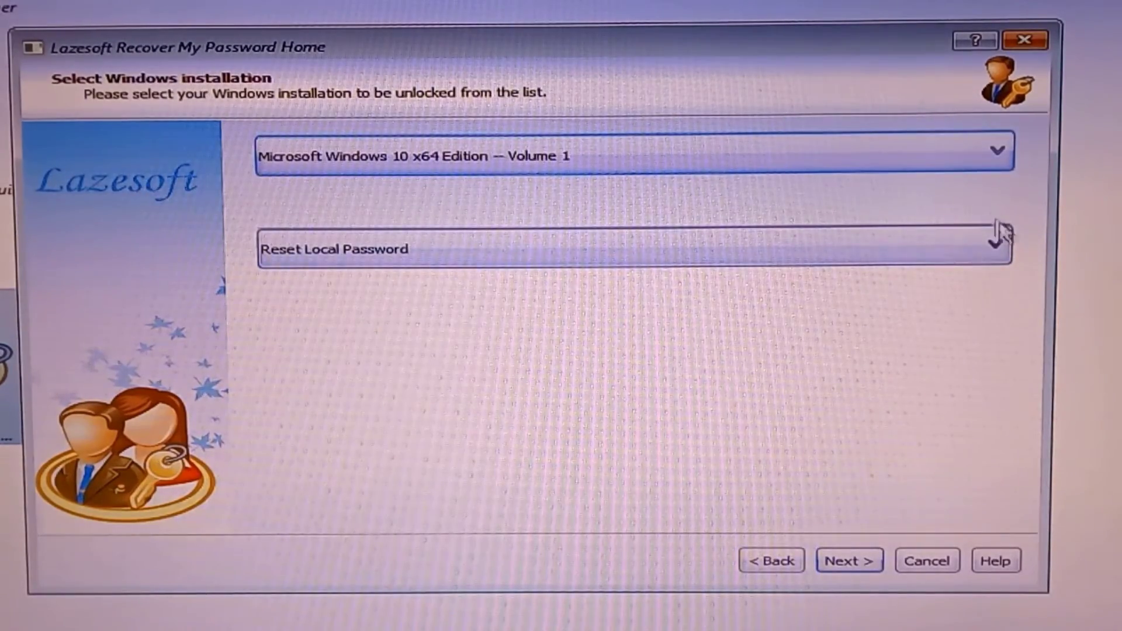
{"action": "left_click", "coordinate": [996, 246]}
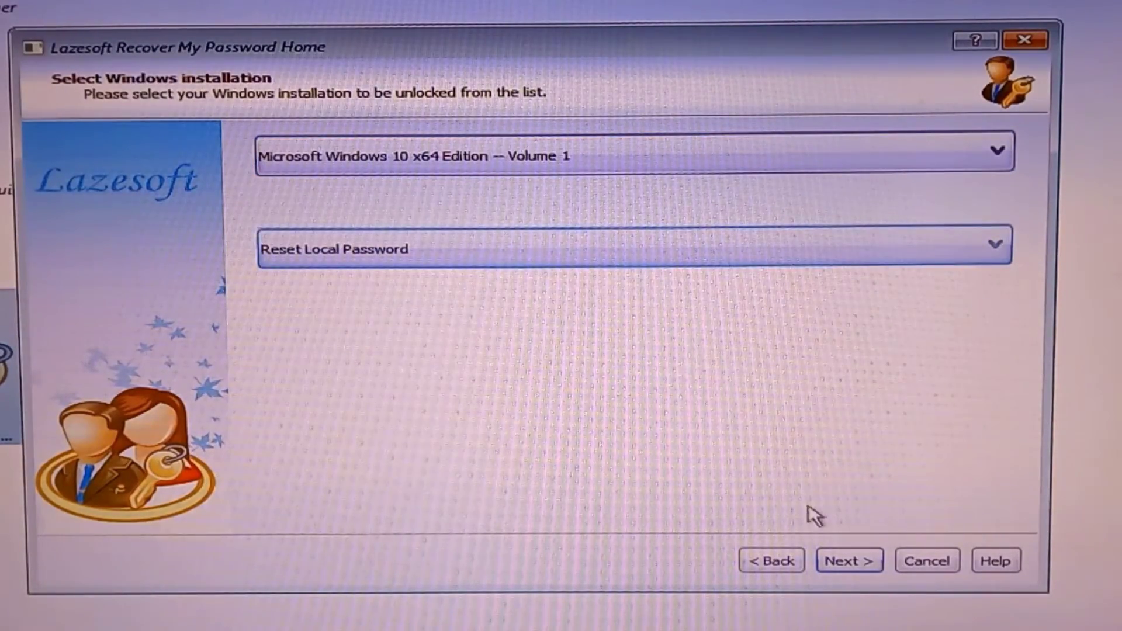
{"action": "left_click", "coordinate": [849, 561]}
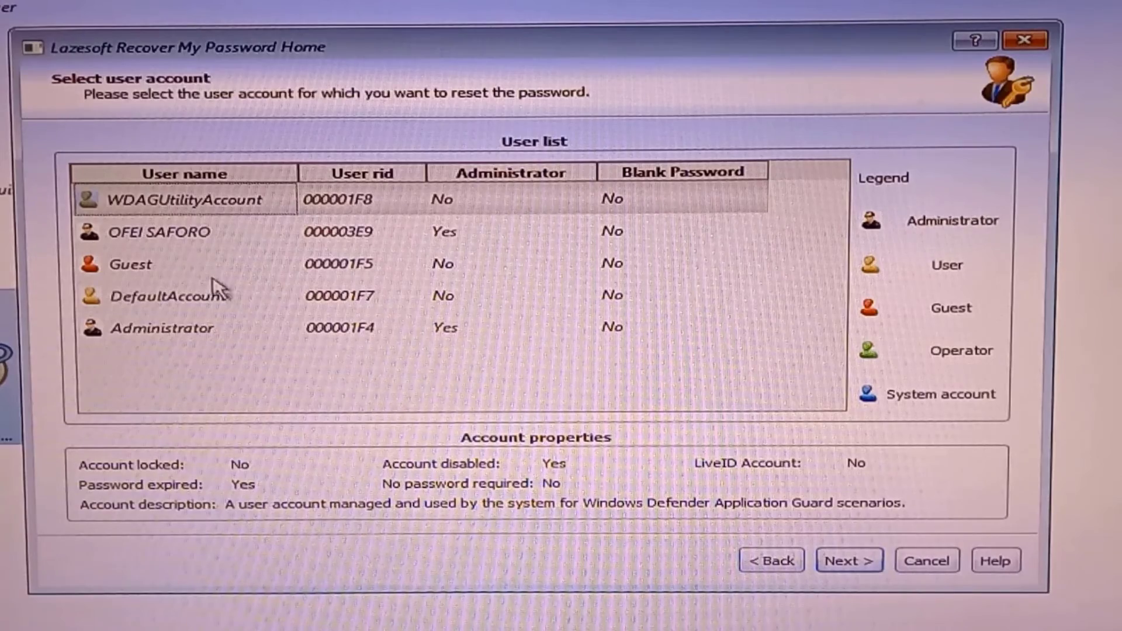
Choose the locked-out administrator account from the user list and advance to its reset step.
{"action": "left_click", "coordinate": [171, 235]}
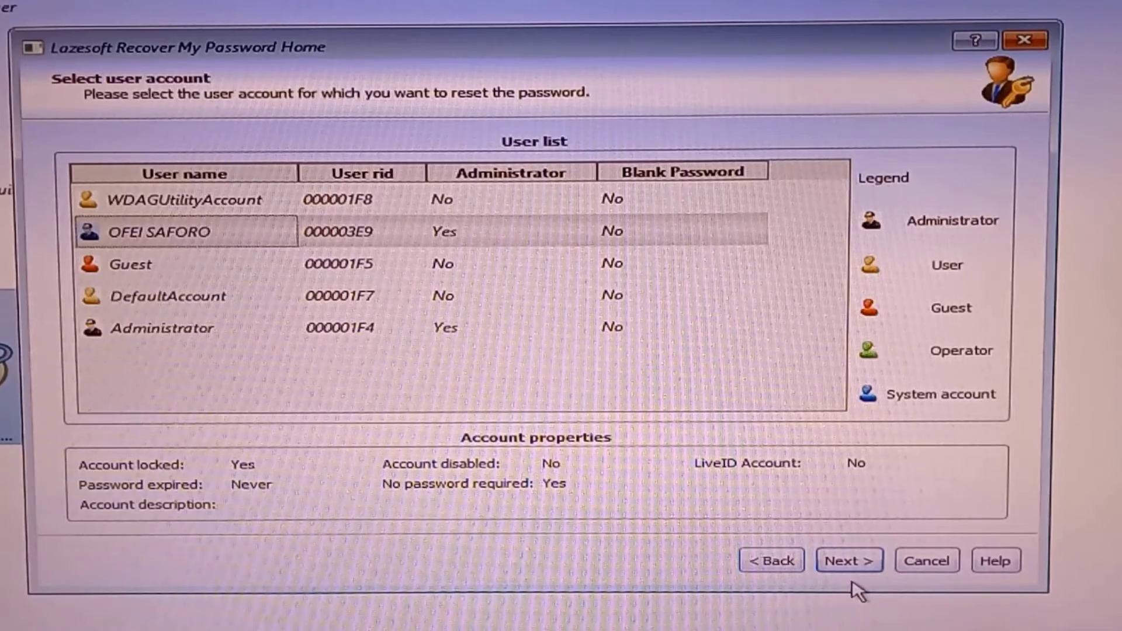
{"action": "left_click", "coordinate": [849, 561]}
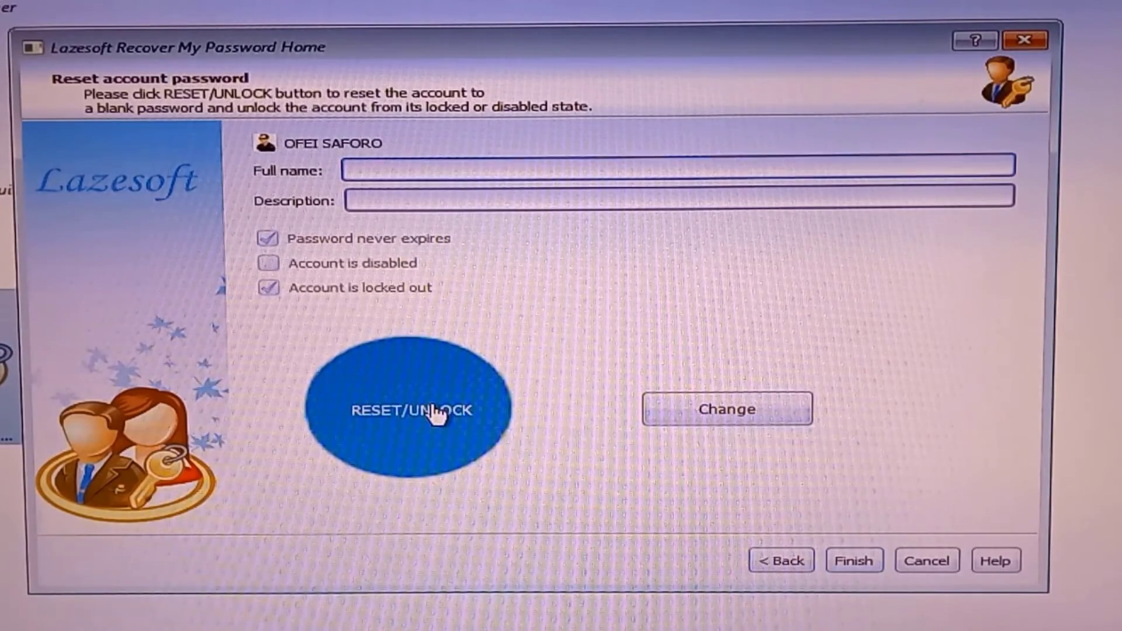
Reset the locked account's password to blank, confirm the success message, and finish.
{"action": "left_click", "coordinate": [436, 413]}
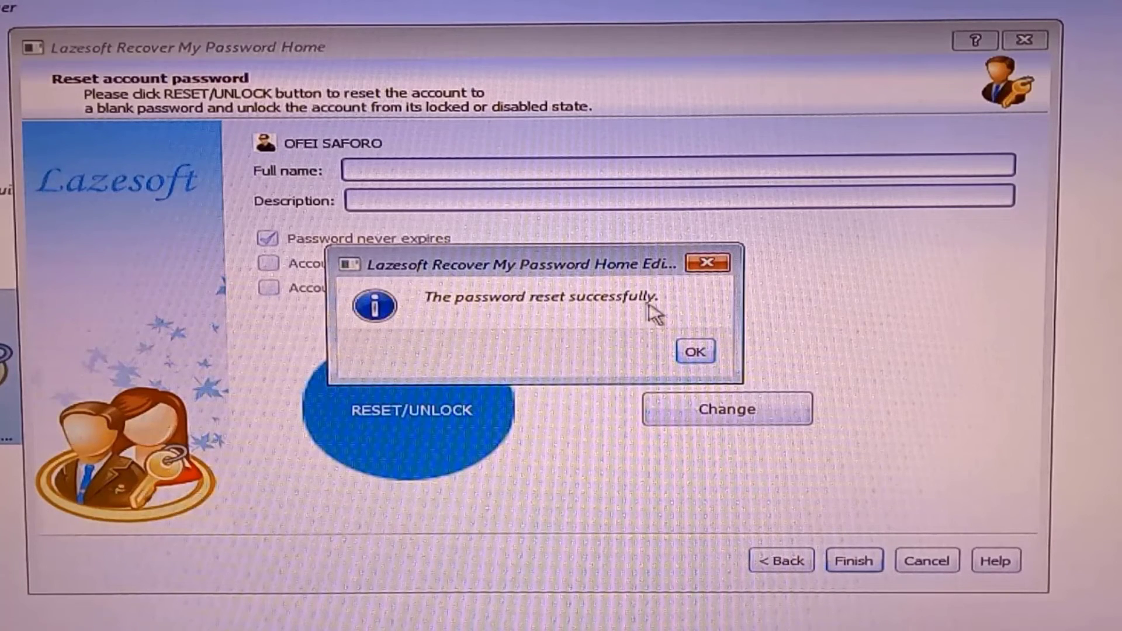
{"action": "left_click", "coordinate": [696, 352]}
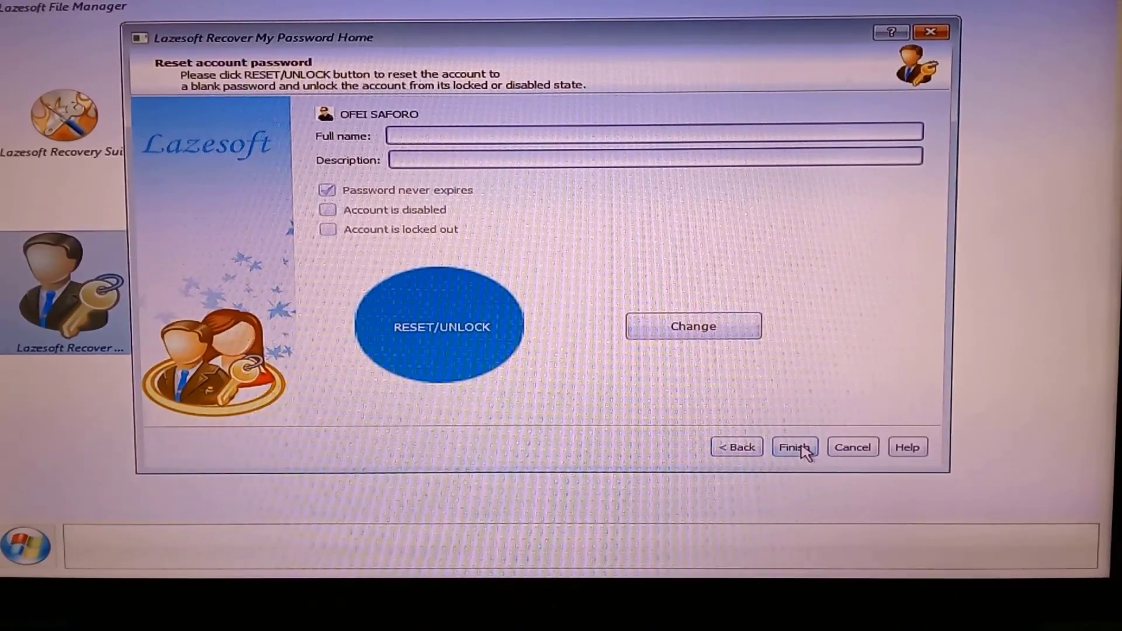
{"action": "left_click", "coordinate": [855, 562]}
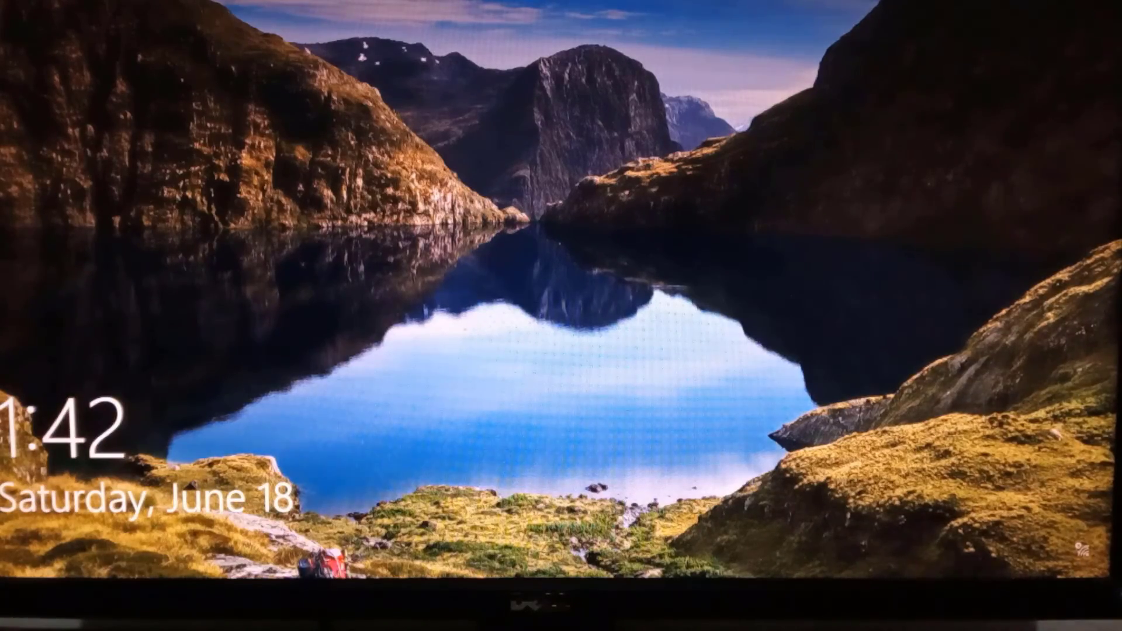
Sign in to Windows with the blank password and dismiss the setup.exe permission prompt.
{"action": "key", "text": "space"}
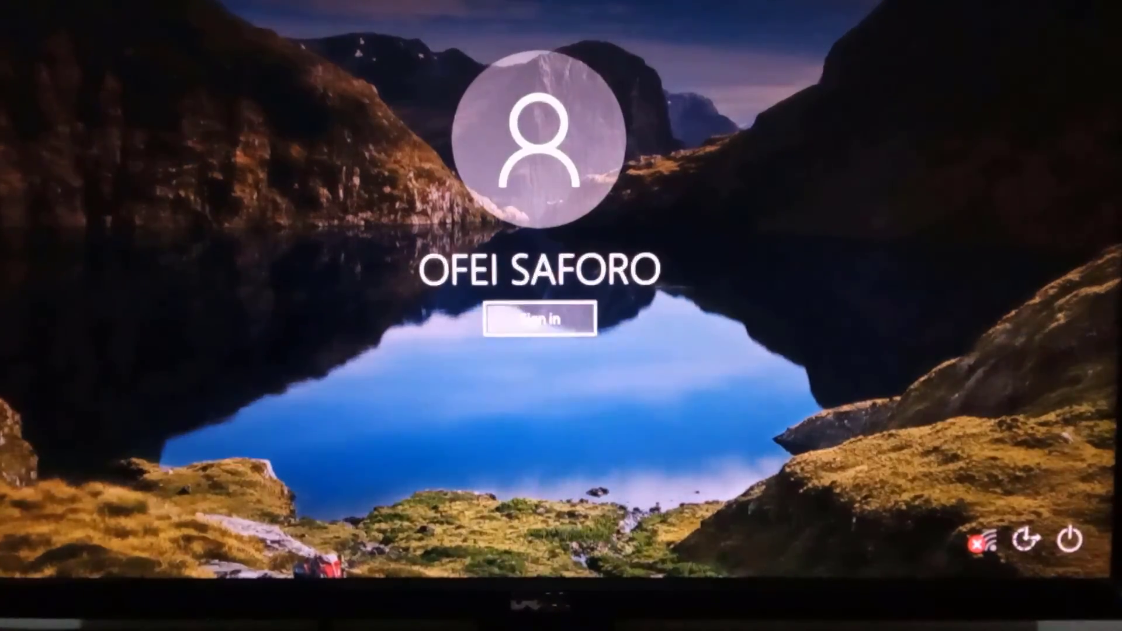
{"action": "key", "text": "Return"}
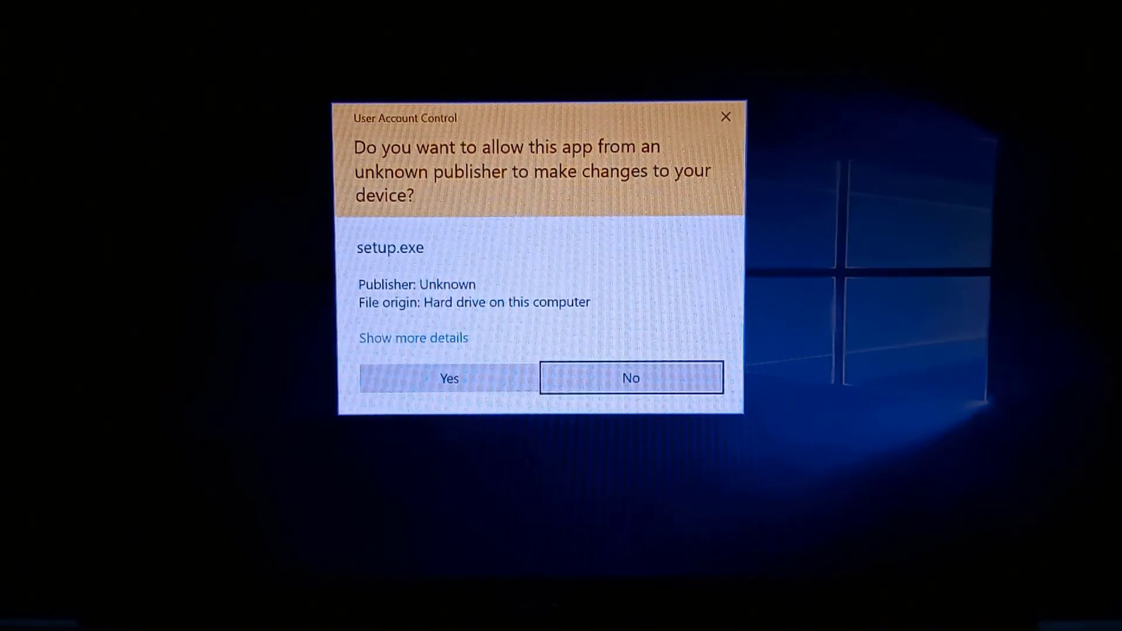
{"action": "key", "text": "Return"}
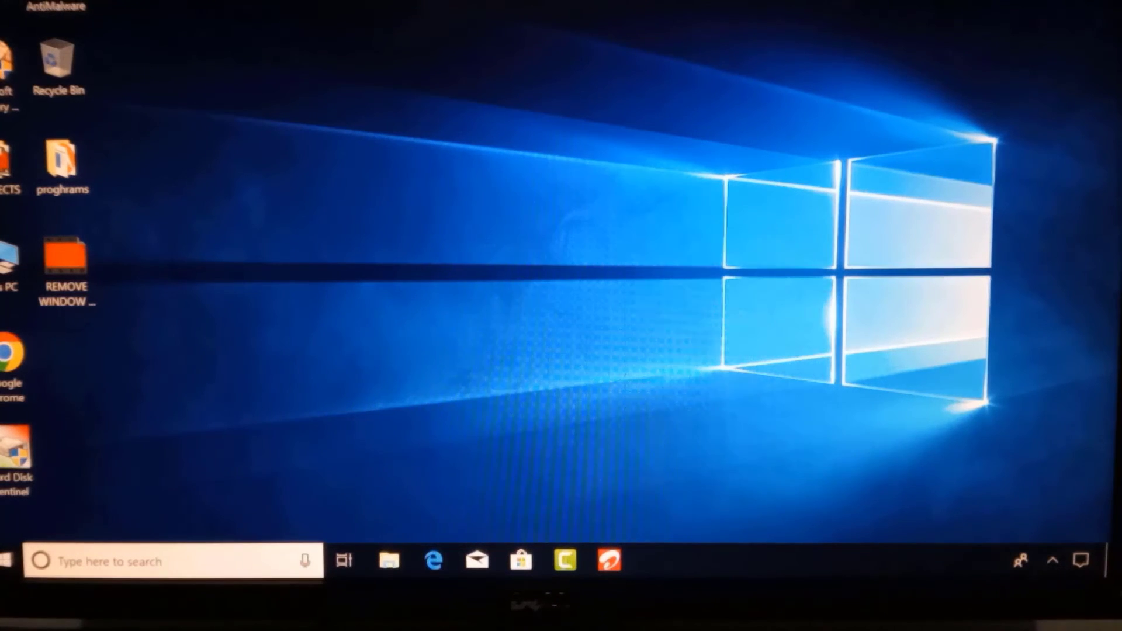